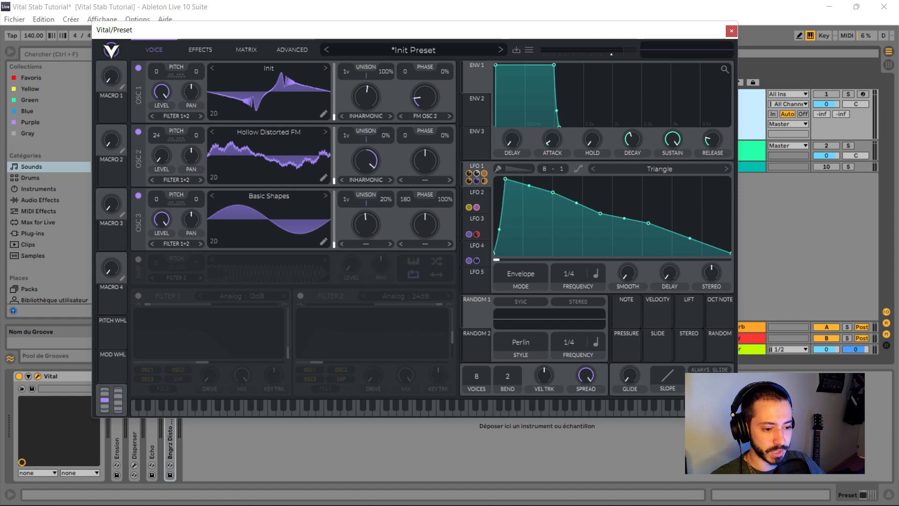
# - Choose FM Osc 2 as oscillator 1's wave morph type and check its spectral and wave morph amounts
pyautogui.click(366, 116)
pyautogui.click(366, 98)
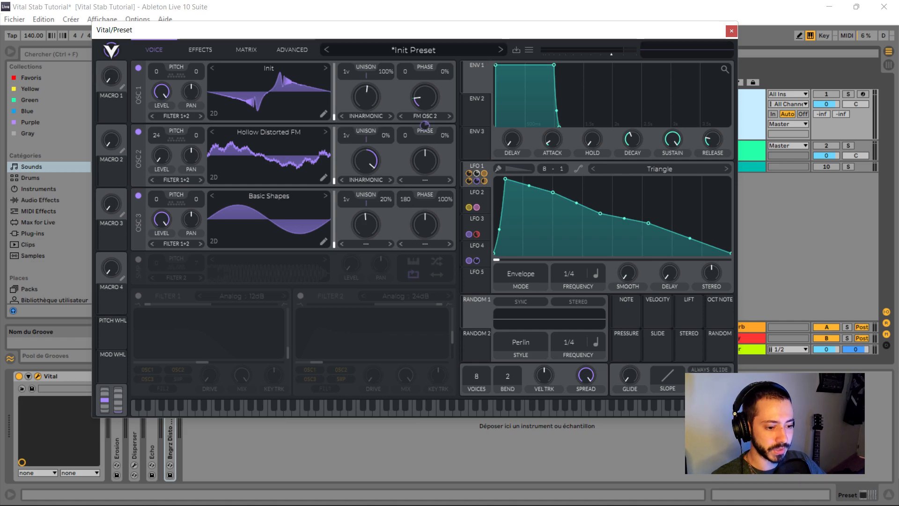
pyautogui.click(425, 97)
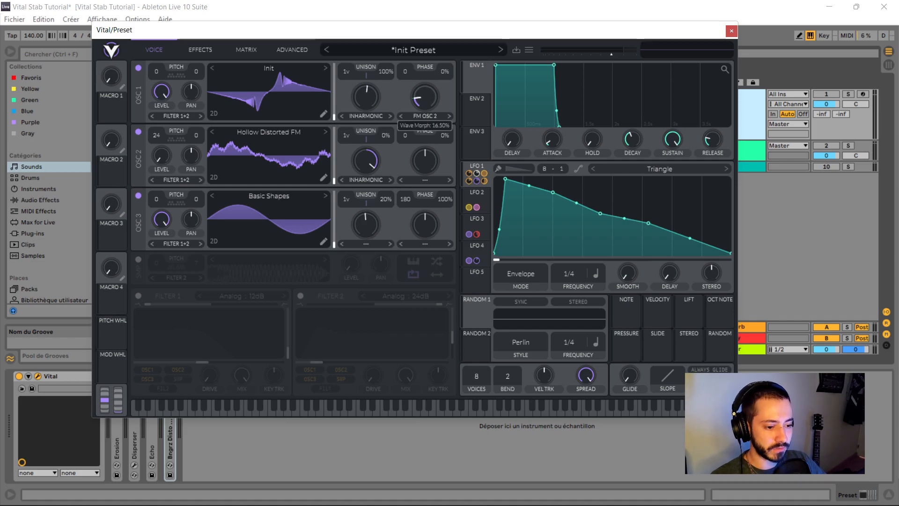
pyautogui.click(425, 116)
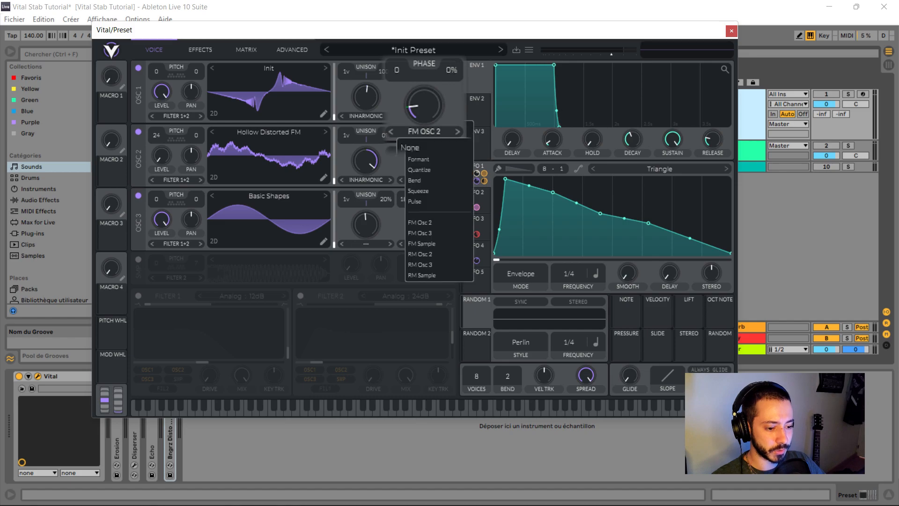
pyautogui.click(419, 222)
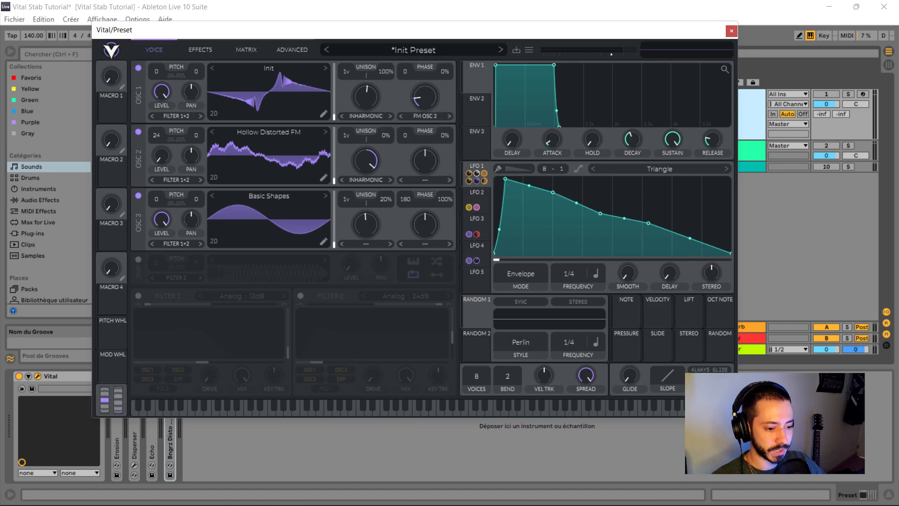
pyautogui.moveTo(425, 125)
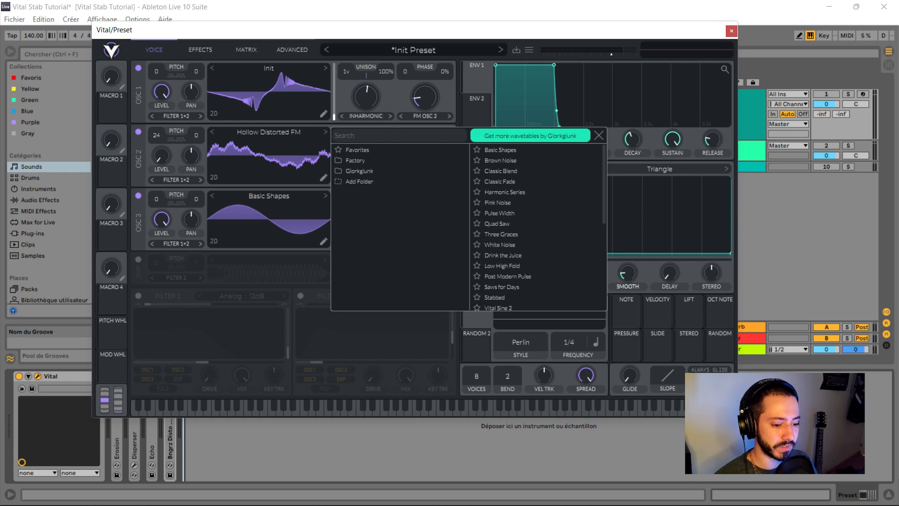
# - Search the wavetable browser for "hol" to locate Hollow Distorted FM, then close the browser
pyautogui.click(398, 136)
pyautogui.write('hol')
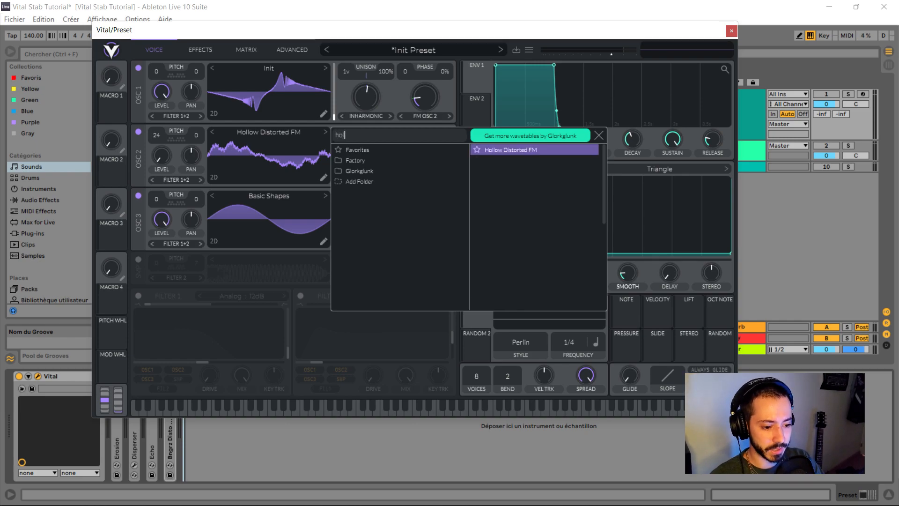
pyautogui.click(599, 136)
# - Set oscillator 2's spectral morph to Inharmonic Stretch with an amount of 95.50%
pyautogui.click(366, 180)
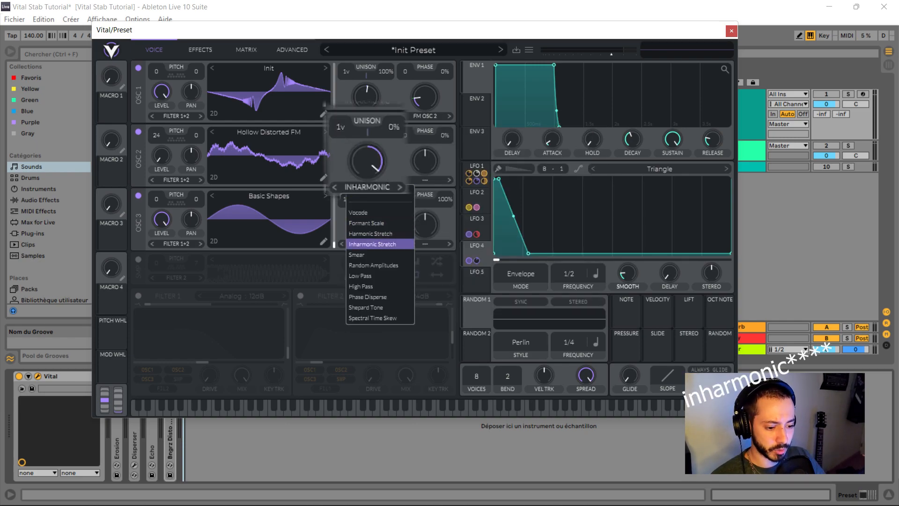
pyautogui.click(375, 243)
pyautogui.moveTo(366, 160); pyautogui.dragTo(366, 159)
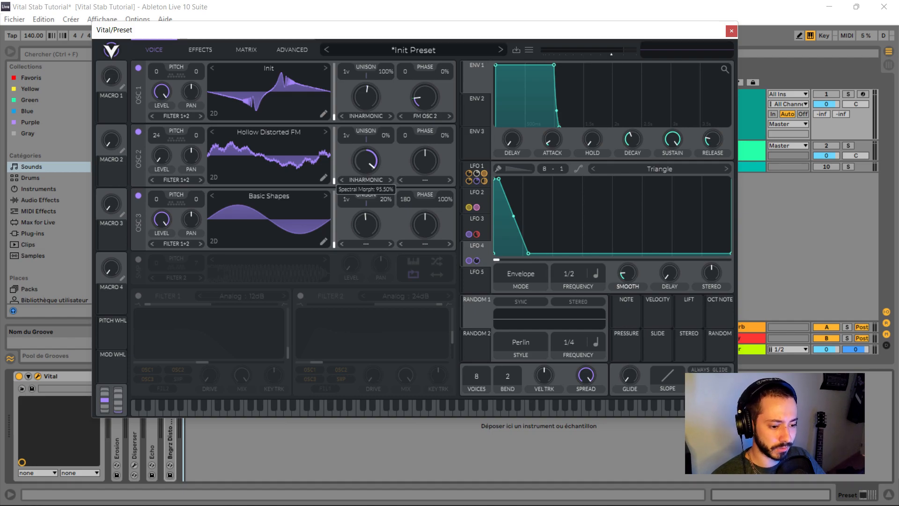
# - Examine the LFO 2 curve, oscillator 2's level and oscillator 3's wavetable
pyautogui.click(477, 197)
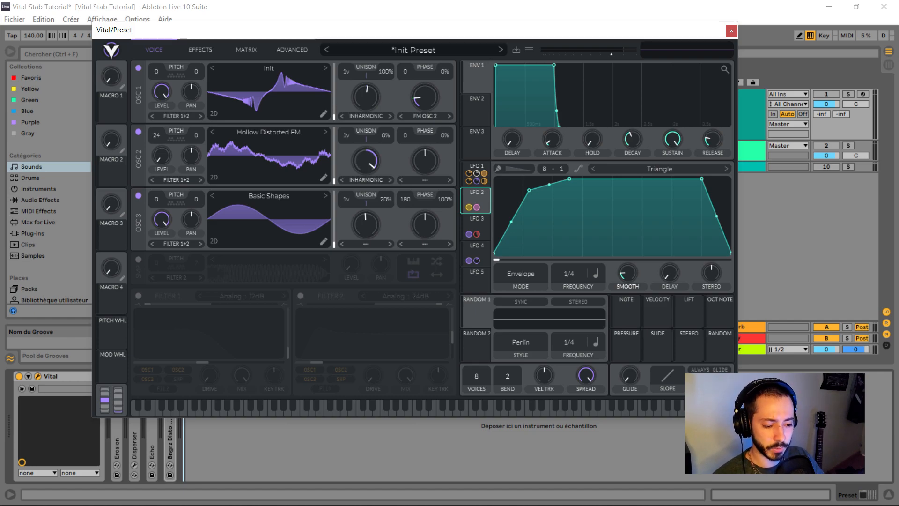
pyautogui.moveTo(161, 155)
pyautogui.mouseDown()
pyautogui.moveTo(162, 111)
pyautogui.moveTo(162, 155)
pyautogui.mouseUp()
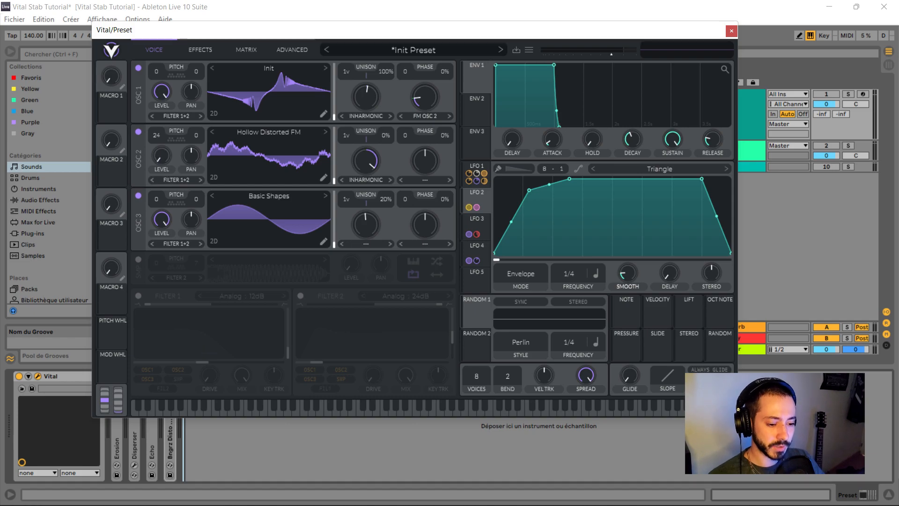
pyautogui.click(268, 196)
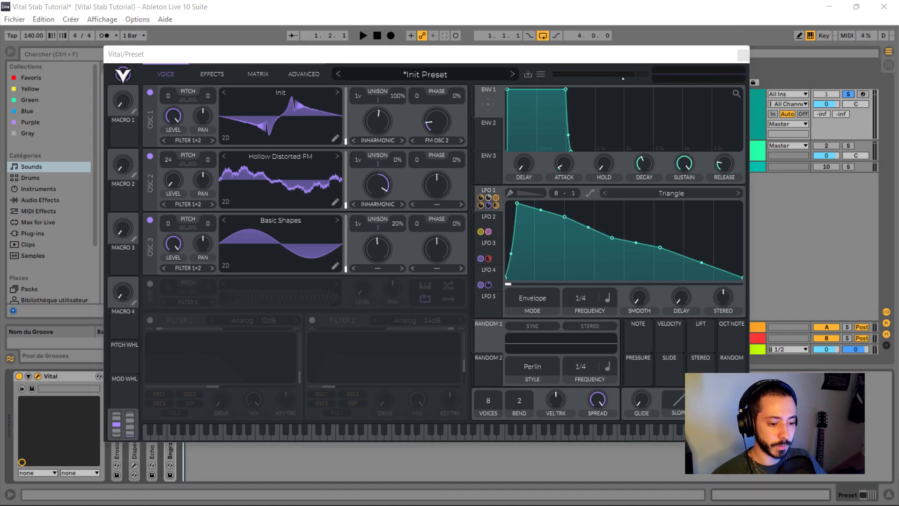
# - Play the loop repeatedly while trying different spectral morph amounts on oscillators 1 and 2, including 89.50% on oscillator 1
pyautogui.click(378, 121)
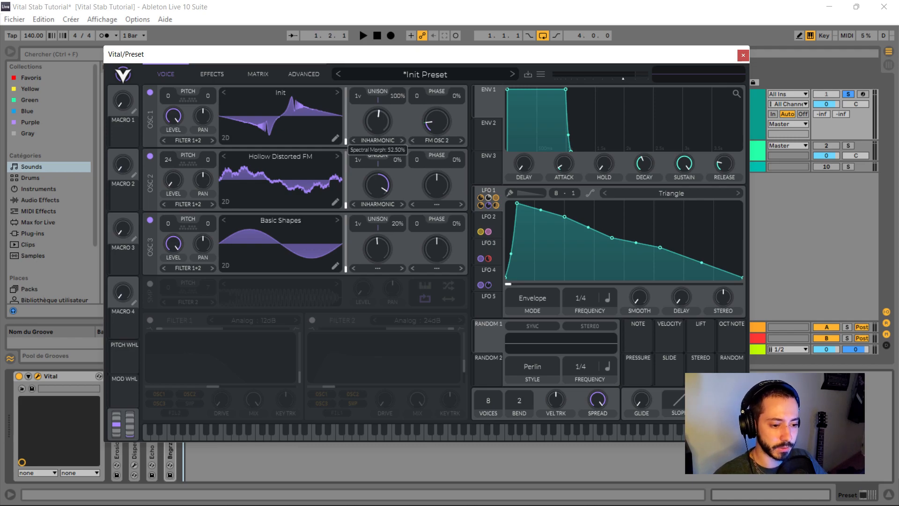
pyautogui.press('space')
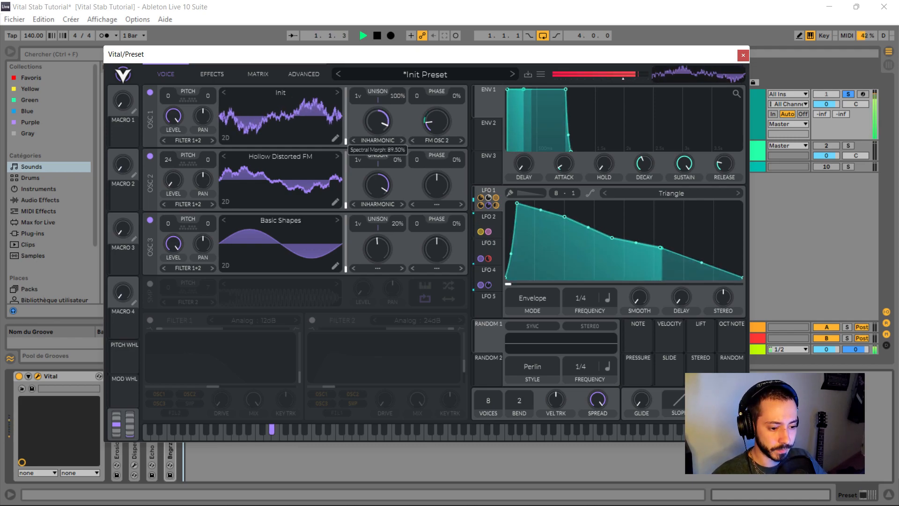
pyautogui.press('space')
pyautogui.press('space')
pyautogui.moveTo(377, 185)
pyautogui.mouseDown()
pyautogui.moveTo(377, 222)
pyautogui.moveTo(378, 183)
pyautogui.mouseUp()
pyautogui.press('space')
pyautogui.press('space')
pyautogui.press('space')
pyautogui.press('space')
pyautogui.press('space')
pyautogui.press('space')
pyautogui.press('space')
pyautogui.press('space')
pyautogui.moveTo(377, 121); pyautogui.dragTo(377, 165)
pyautogui.press('space')
pyautogui.press('space')
pyautogui.press('space')
pyautogui.press('space')
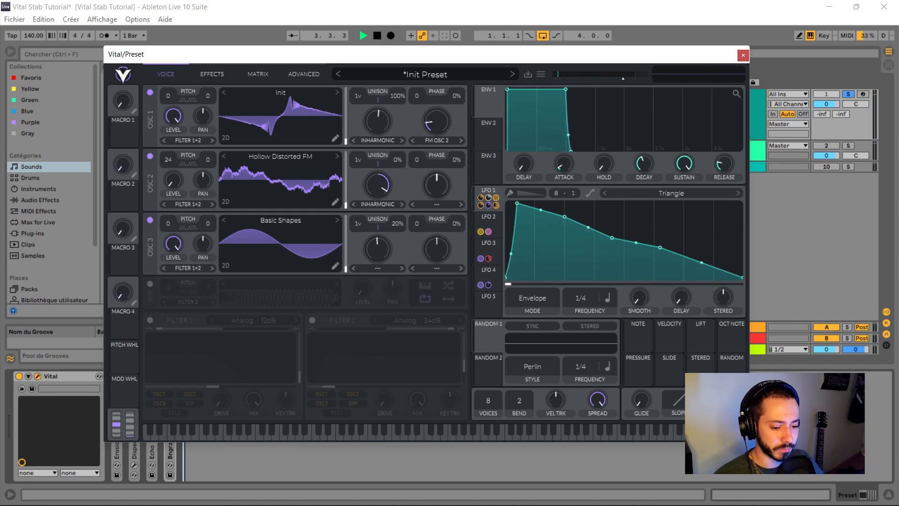
# - Enable Filter 1 as Analog 12dB and check LFO 1's modulation amounts on its cutoff and drive
pyautogui.click(150, 321)
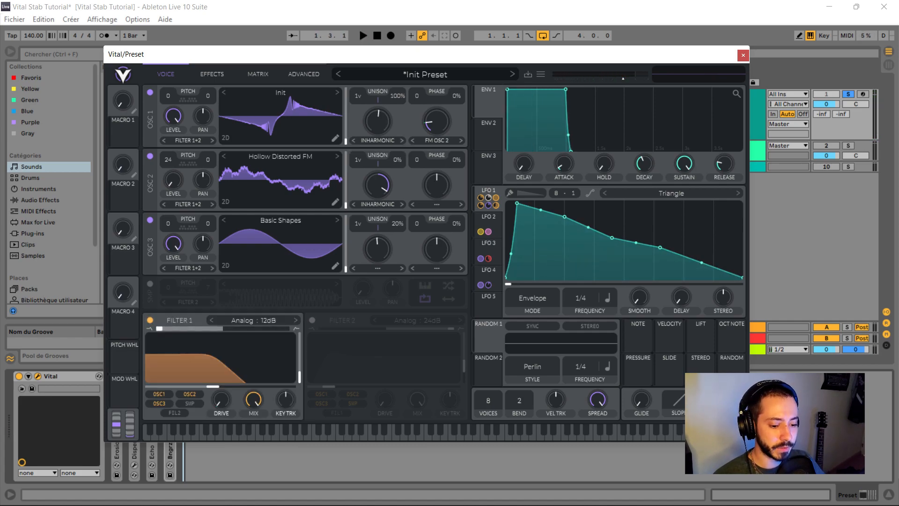
pyautogui.click(253, 320)
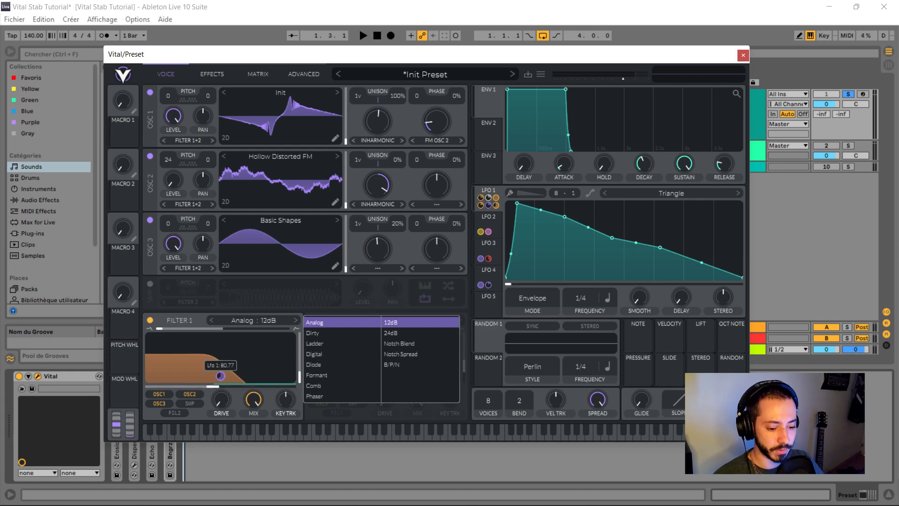
pyautogui.click(220, 376)
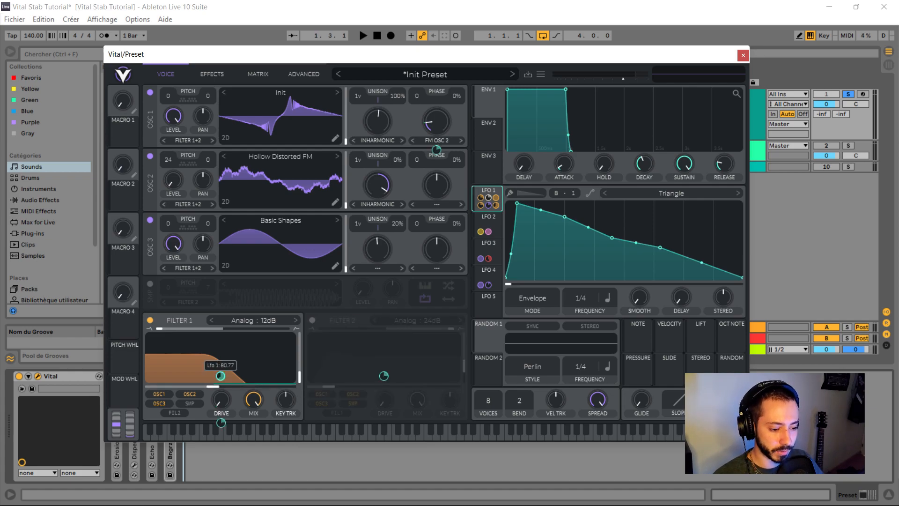
pyautogui.moveTo(222, 369); pyautogui.dragTo(220, 367)
pyautogui.moveTo(221, 423)
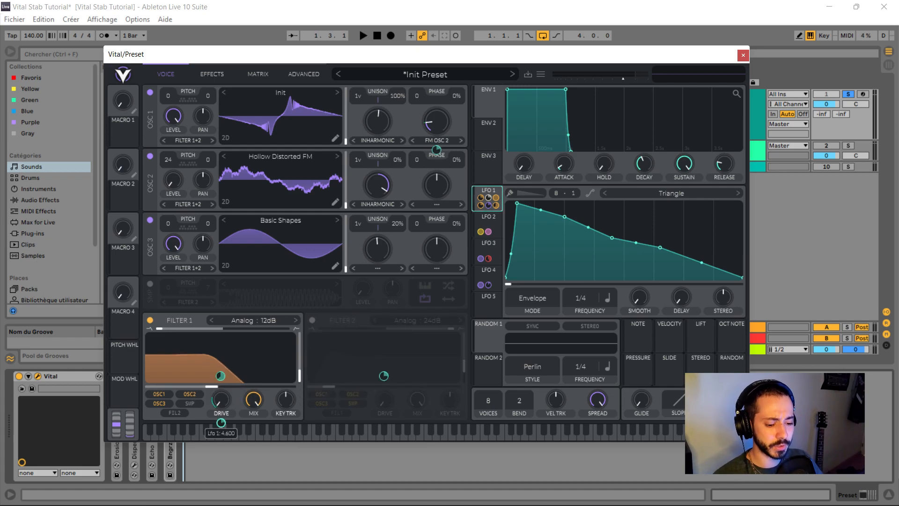
# - Enable Filter 2 as Analog 24dB with its resonance at 33.64%
pyautogui.click(311, 320)
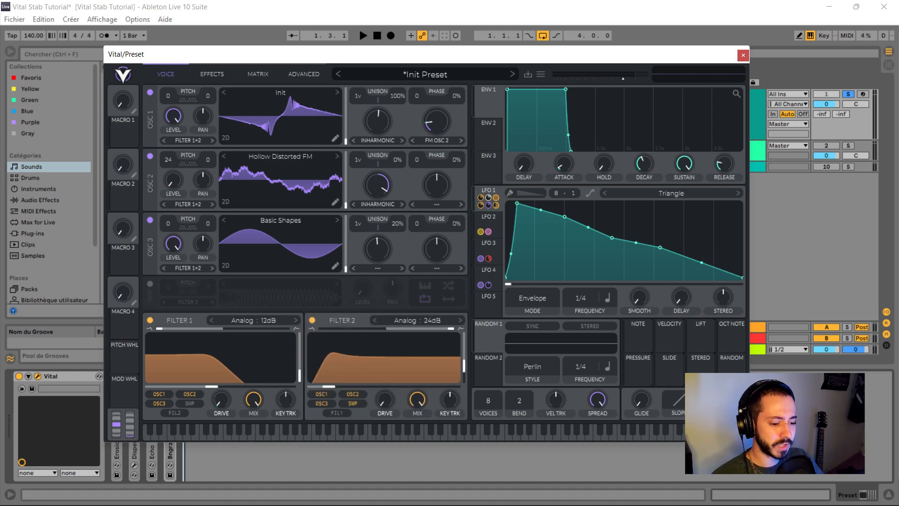
pyautogui.click(417, 320)
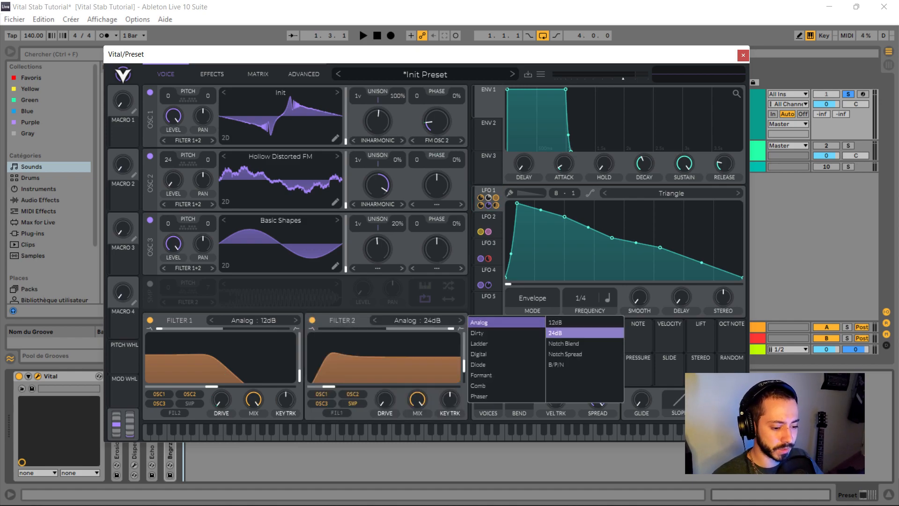
pyautogui.click(442, 351)
pyautogui.moveTo(463, 366); pyautogui.dragTo(464, 365)
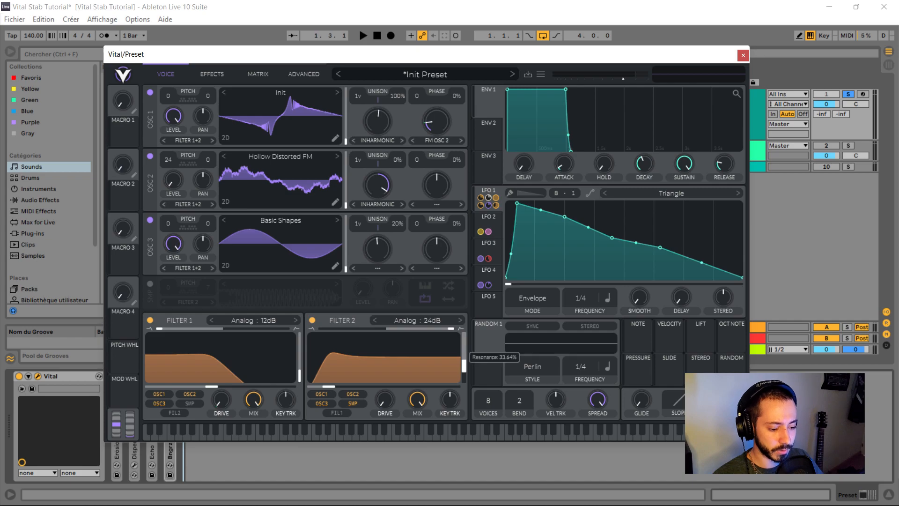
# - Check LFO 1's modulation of the Filter 2 cutoff and play the filtered sound
pyautogui.click(487, 191)
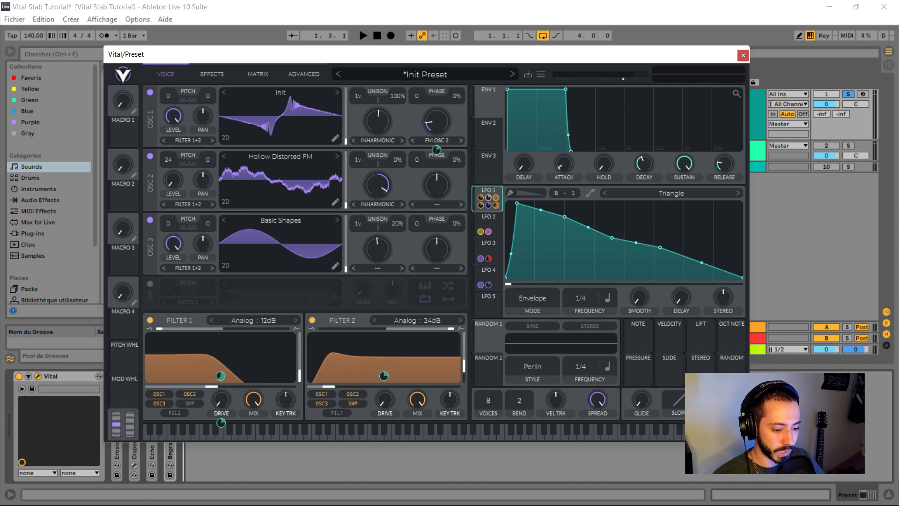
pyautogui.moveTo(384, 376)
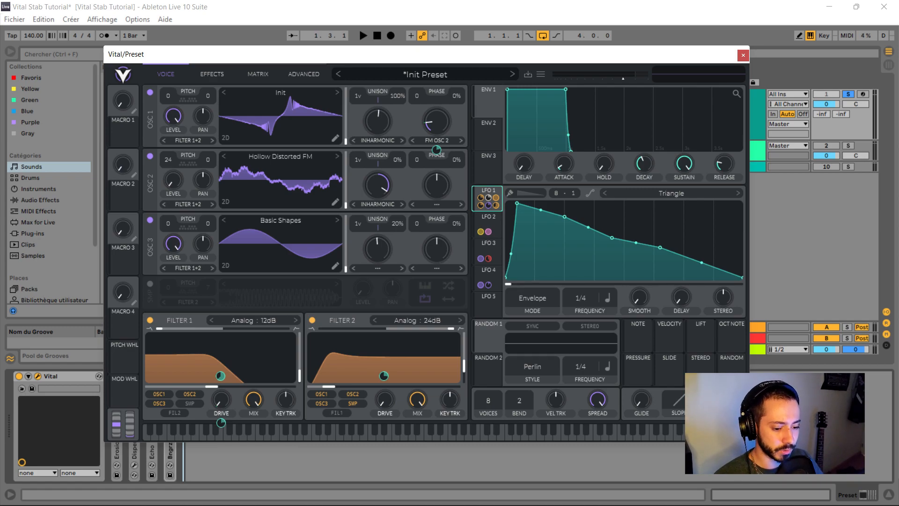
pyautogui.press('space')
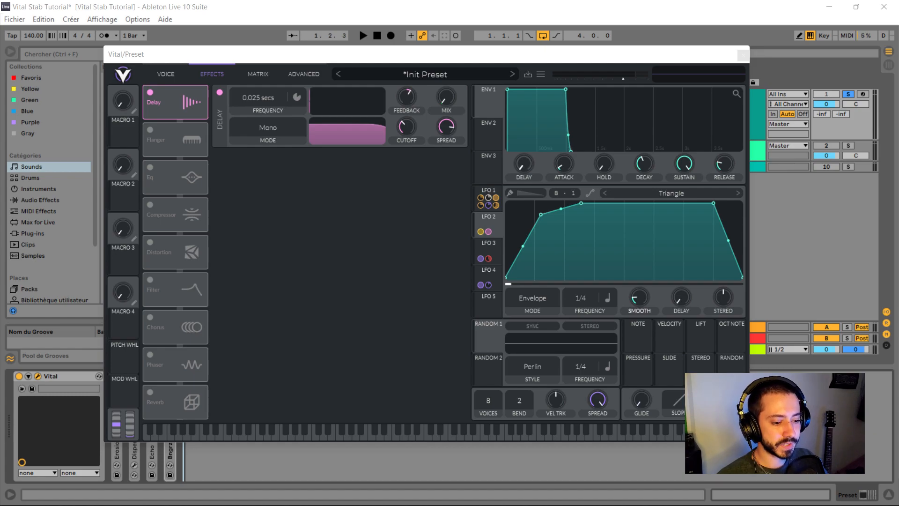
# - Examine LFO 2 and its modulation of the delay and flanger mix
pyautogui.click(487, 223)
pyautogui.moveTo(446, 121)
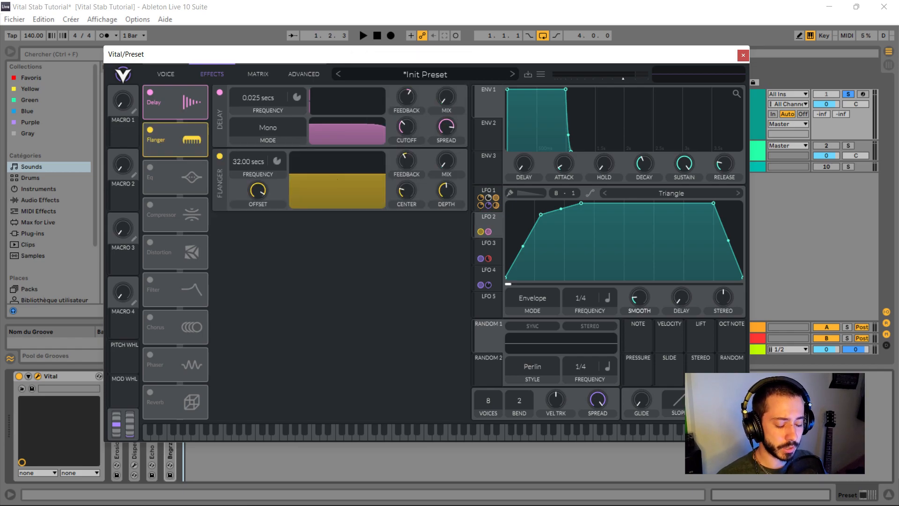
pyautogui.moveTo(446, 162)
pyautogui.moveTo(446, 184)
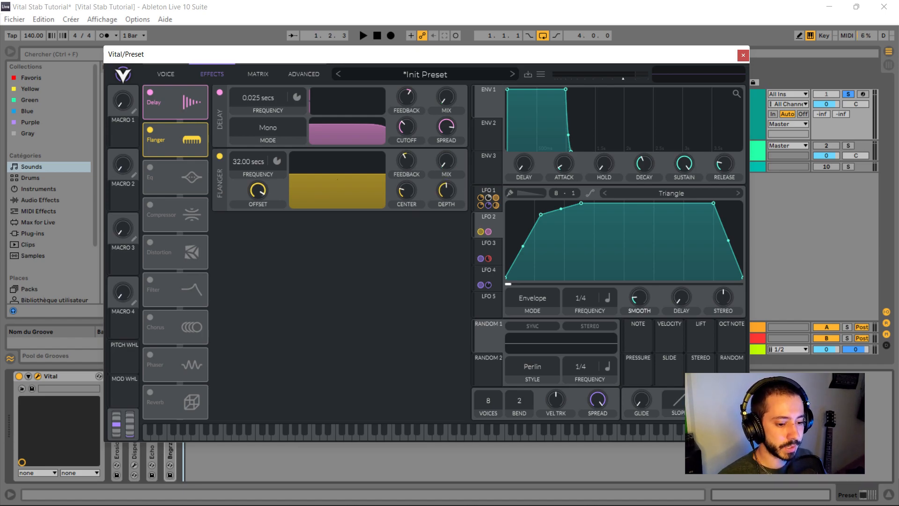
# - Raise the flanger's feedback slightly and audition the result several times
pyautogui.moveTo(406, 162)
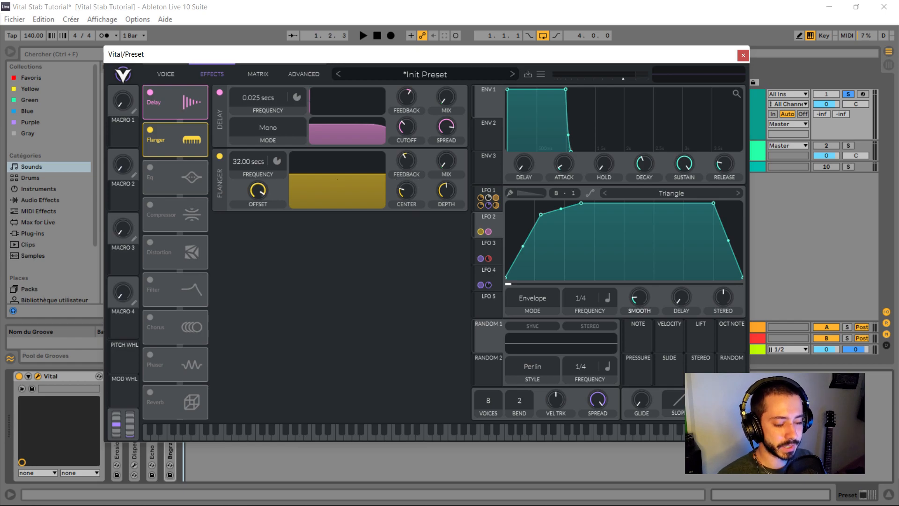
pyautogui.moveTo(406, 161)
pyautogui.mouseDown()
pyautogui.moveTo(407, 122)
pyautogui.moveTo(407, 145)
pyautogui.mouseUp()
pyautogui.press('space')
# - Adjust the flanger's offset while playing the loop to compare the sound
pyautogui.press('space')
pyautogui.press('space')
pyautogui.press('space')
pyautogui.press('space')
pyautogui.press('space')
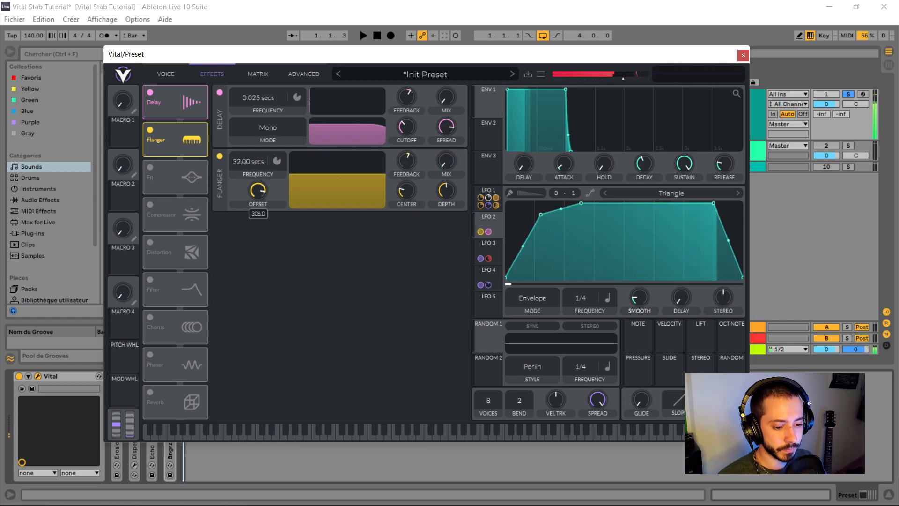
pyautogui.moveTo(258, 191)
pyautogui.mouseDown()
pyautogui.moveTo(258, 267)
pyautogui.moveTo(258, 199)
pyautogui.mouseUp()
pyautogui.press('space')
pyautogui.press('space')
pyautogui.press('space')
pyautogui.press('space')
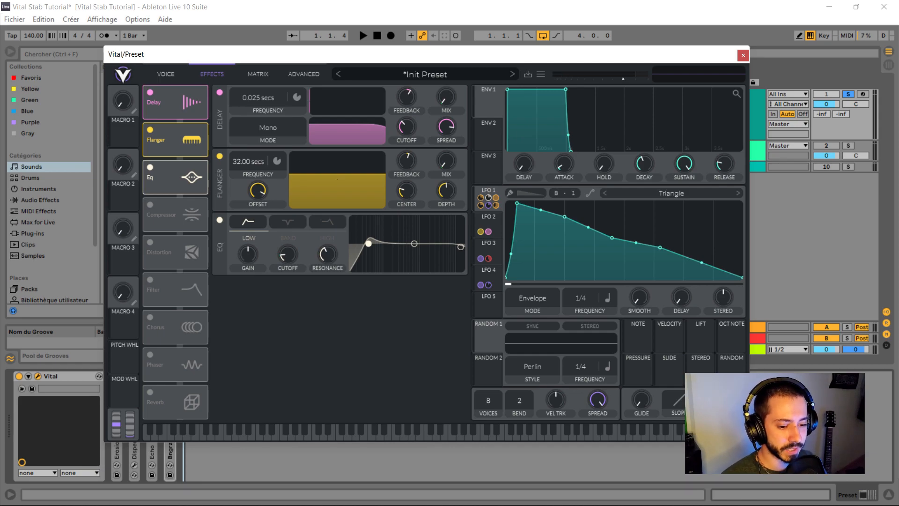
# - Enable the compressor effect and set its mode to Multiband
pyautogui.click(149, 205)
pyautogui.click(254, 290)
pyautogui.click(255, 313)
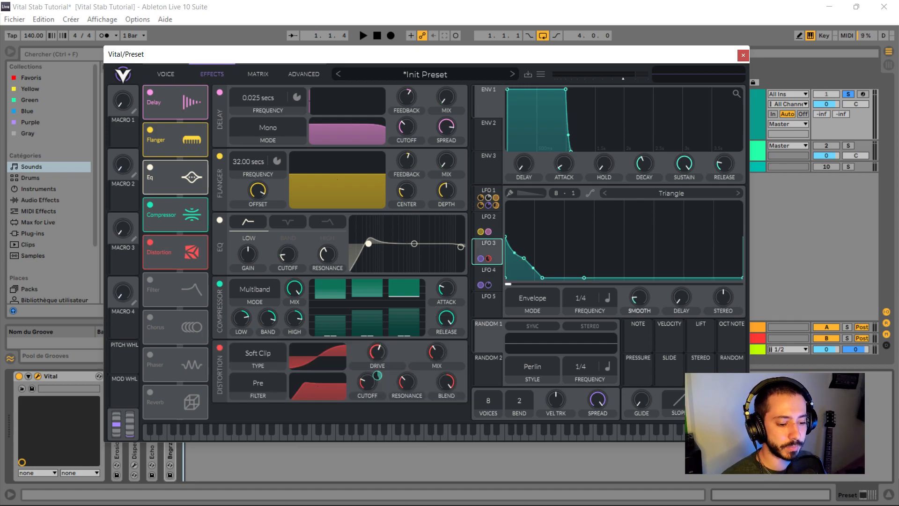
# - Set the distortion type to Soft Clip with LFO 3 modulating its drive
pyautogui.click(258, 356)
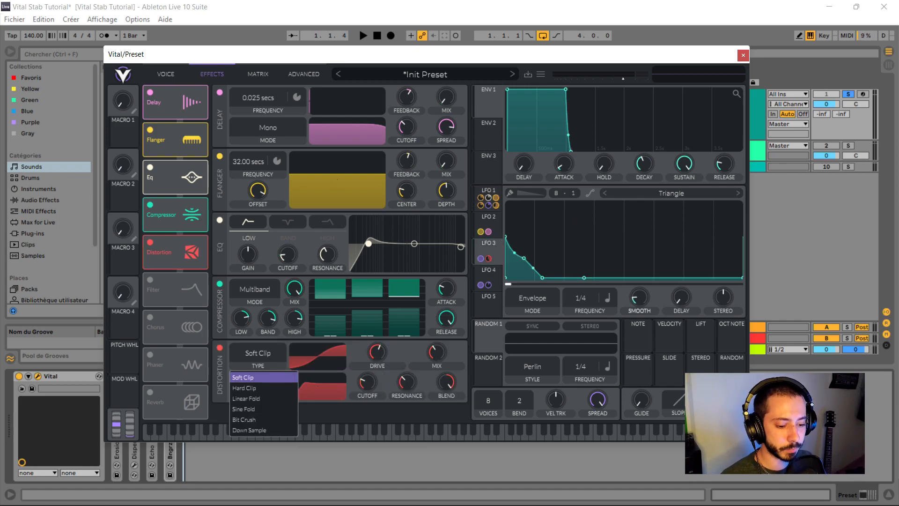
pyautogui.click(243, 377)
pyautogui.moveTo(480, 258); pyautogui.dragTo(377, 375)
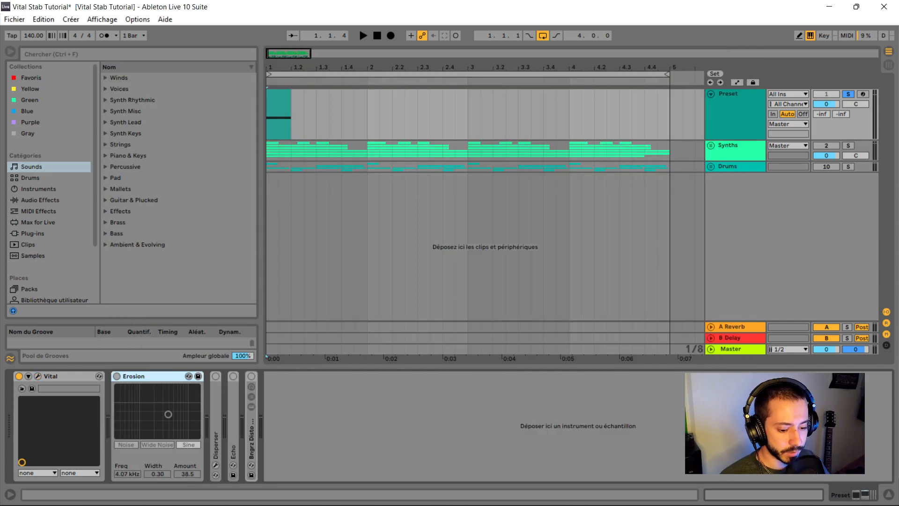
# - Expand the Disperser and Echo devices in the Preset track's chain and show Disperser's plugin window over the arrangement
pyautogui.doubleClick(215, 422)
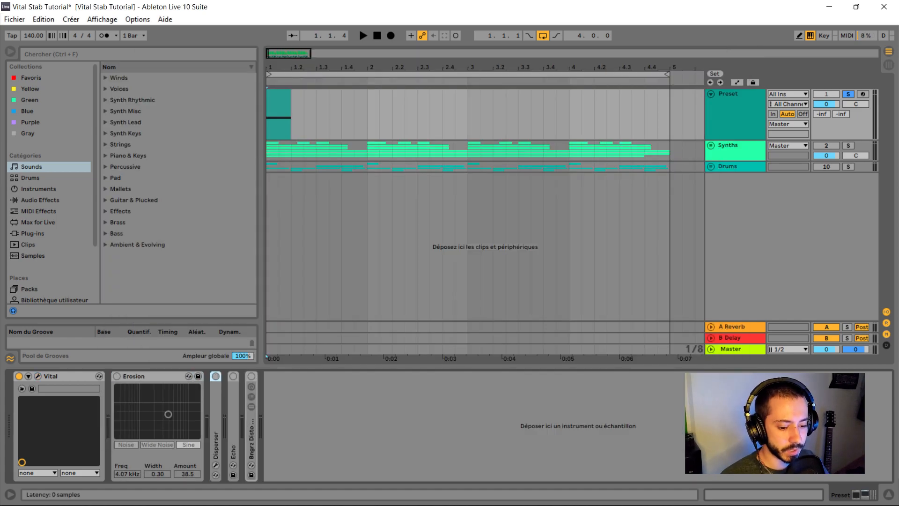
pyautogui.doubleClick(313, 421)
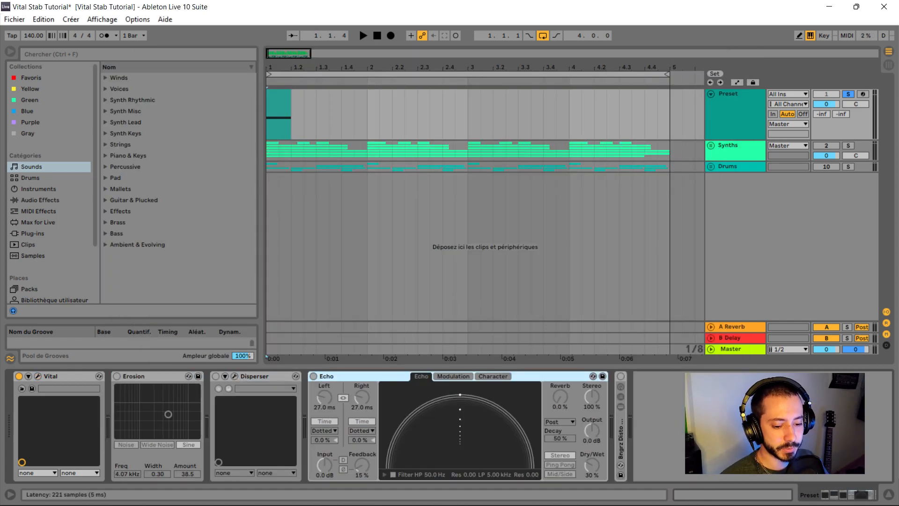
pyautogui.click(234, 376)
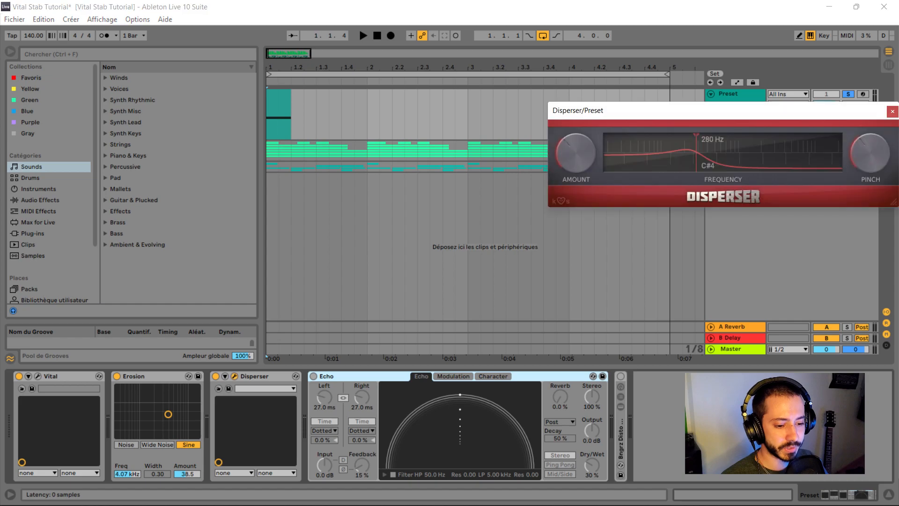
pyautogui.moveTo(643, 110); pyautogui.dragTo(317, 93)
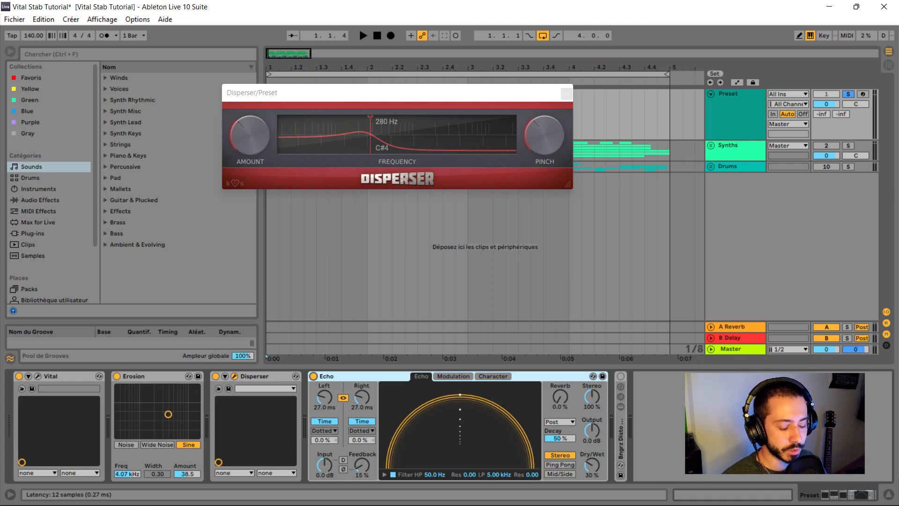
# - Turn on the Bngrz Disto chain on the Preset track, close the Disperser window and play the loop
pyautogui.click(621, 376)
pyautogui.click(567, 93)
pyautogui.press('space')
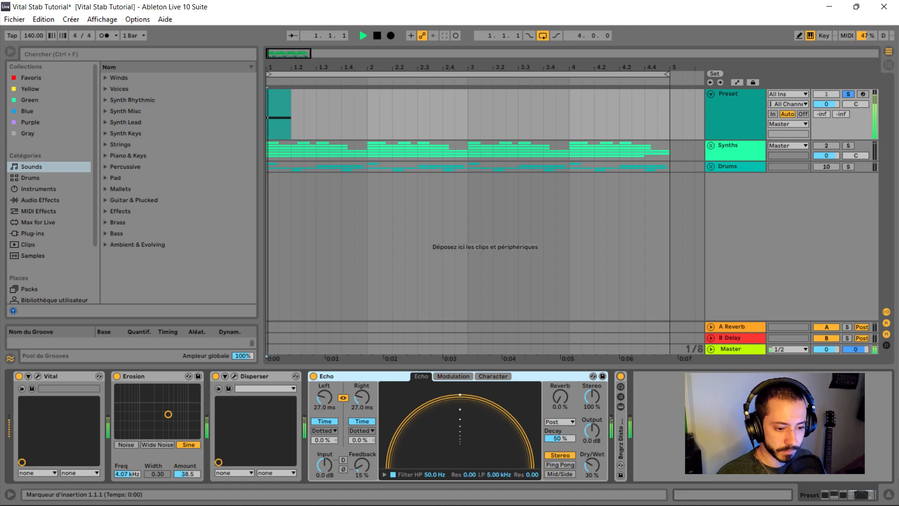
pyautogui.press('space')
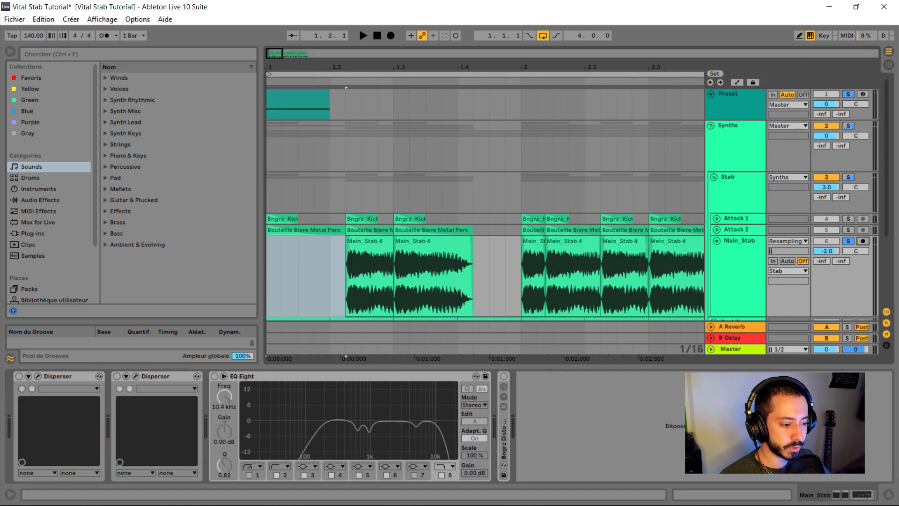
# - Set the Main_Stab track's audio input to Resampling and arm the track for recording
pyautogui.click(788, 242)
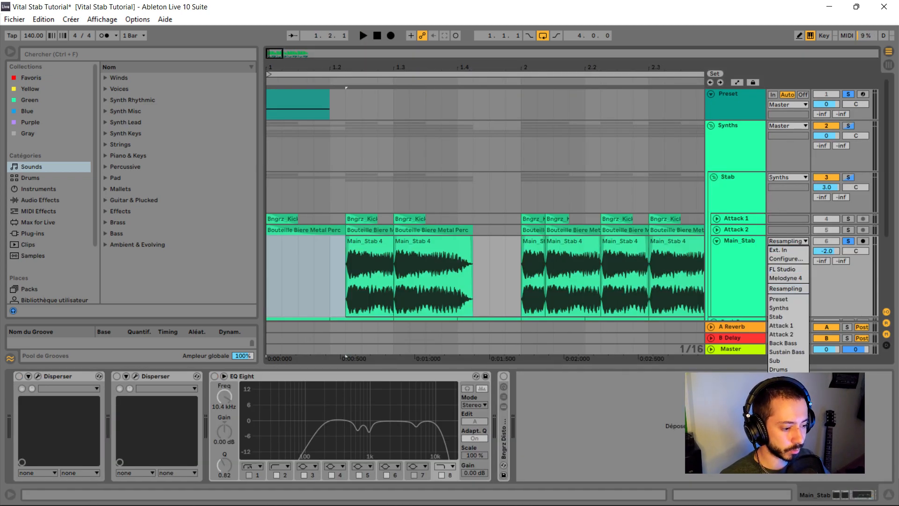
pyautogui.press('Escape')
pyautogui.click(788, 241)
pyautogui.click(788, 288)
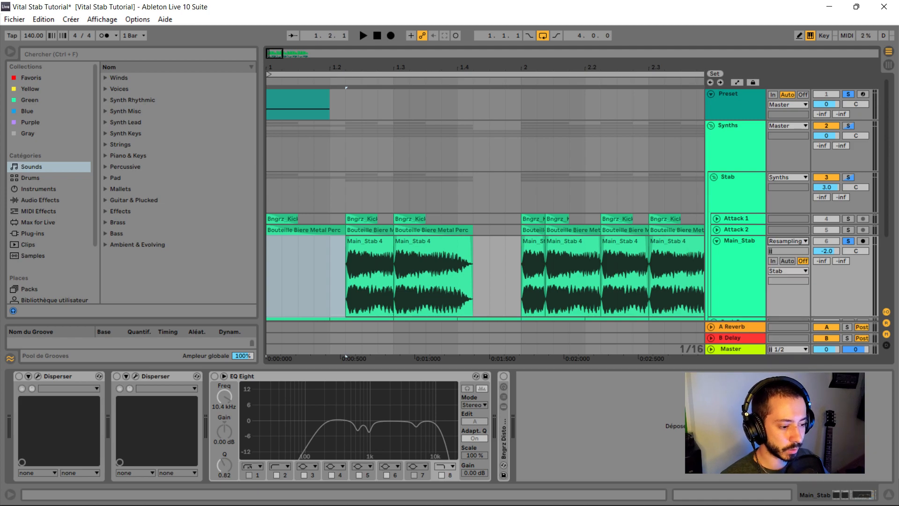
pyautogui.click(863, 241)
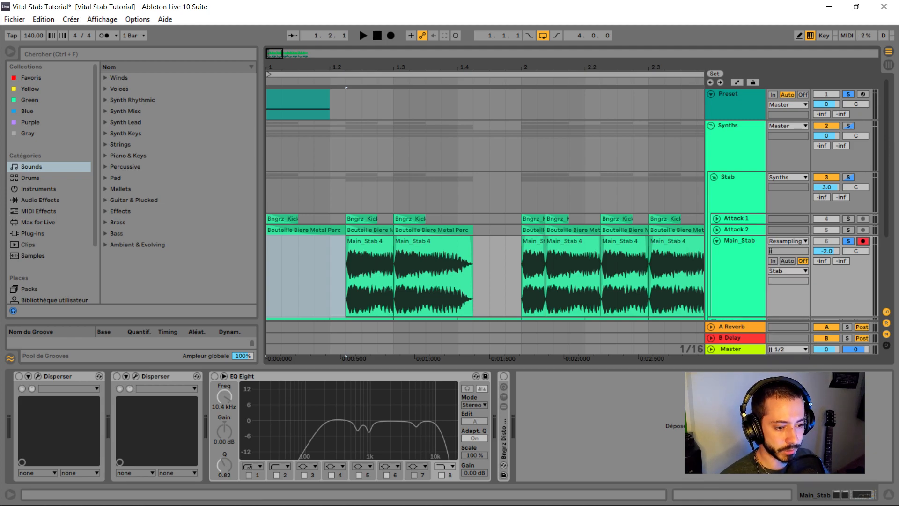
# - Record the resampled stab into the empty slot at the start of the Main_Stab track
pyautogui.click(268, 276)
pyautogui.press('F9')
pyautogui.press('space')
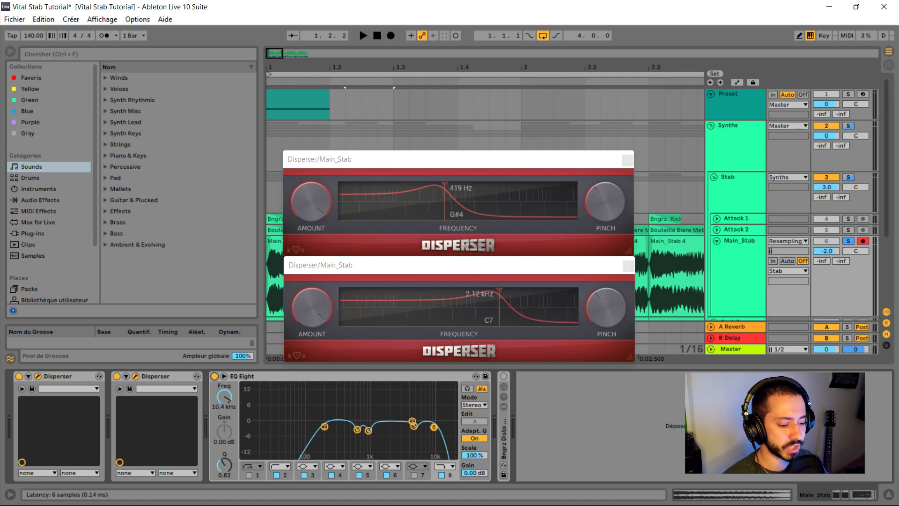
# - Turn on the Bngrz Disto chain on Main_Stab, close both Disperser windows and play back the stab clips
pyautogui.click(503, 375)
pyautogui.click(628, 160)
pyautogui.click(628, 266)
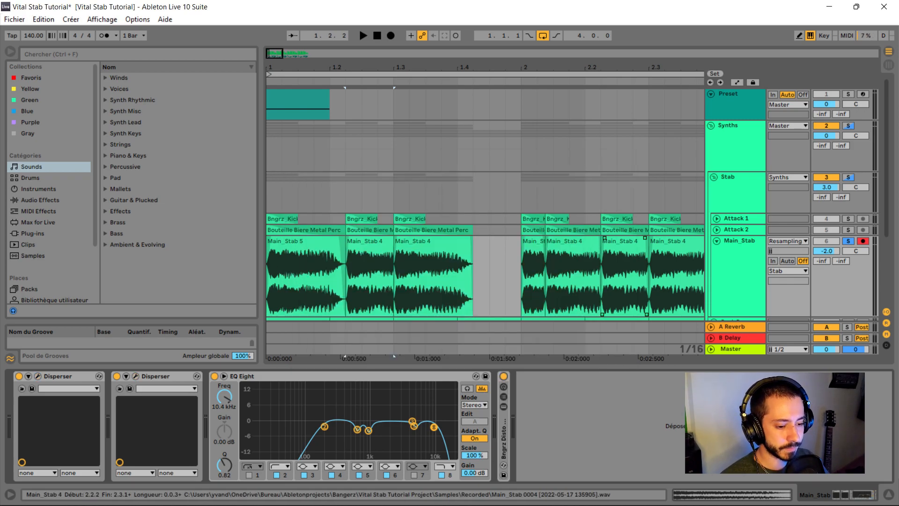
pyautogui.press('space')
pyautogui.click(478, 276)
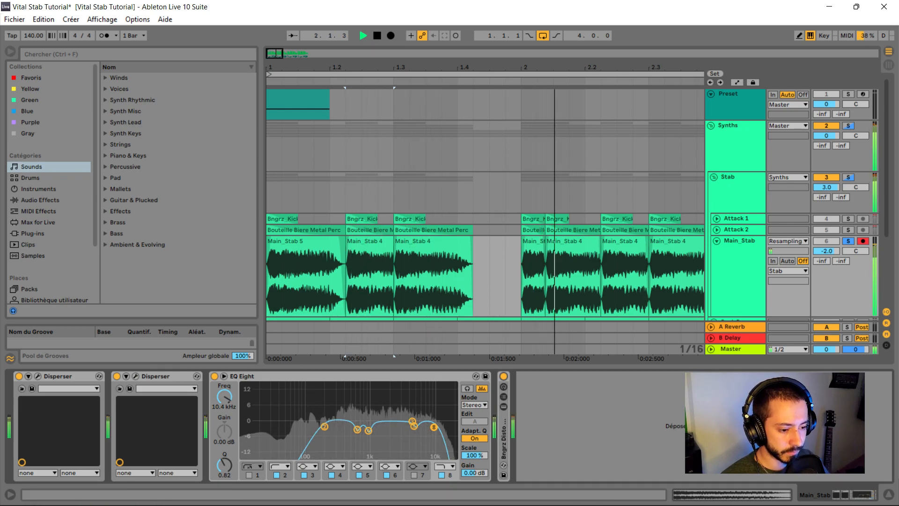
# - Play the soloed Attack 2 track from its first clip to hear that layer alone
pyautogui.scroll(-3, 477, 276)
pyautogui.scroll(-2, 543, 276)
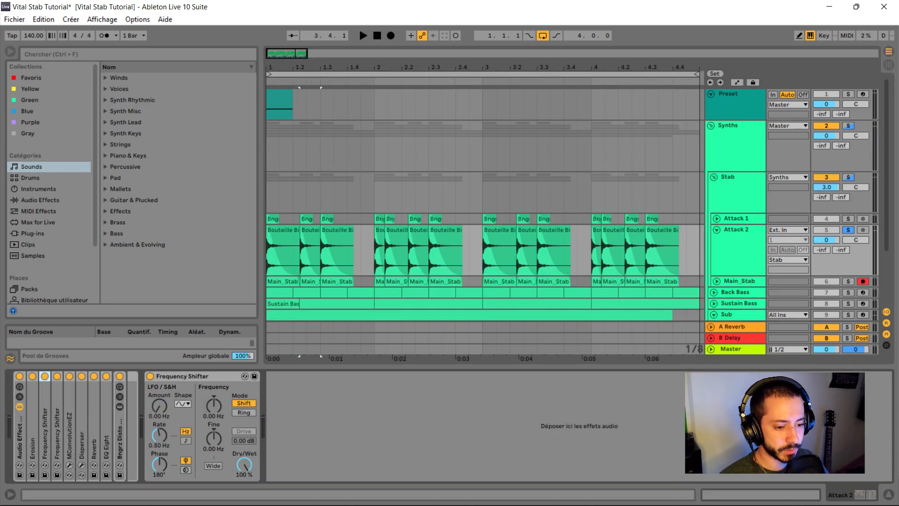
pyautogui.scroll(4, 276, 234)
pyautogui.click(296, 230)
pyautogui.press('space')
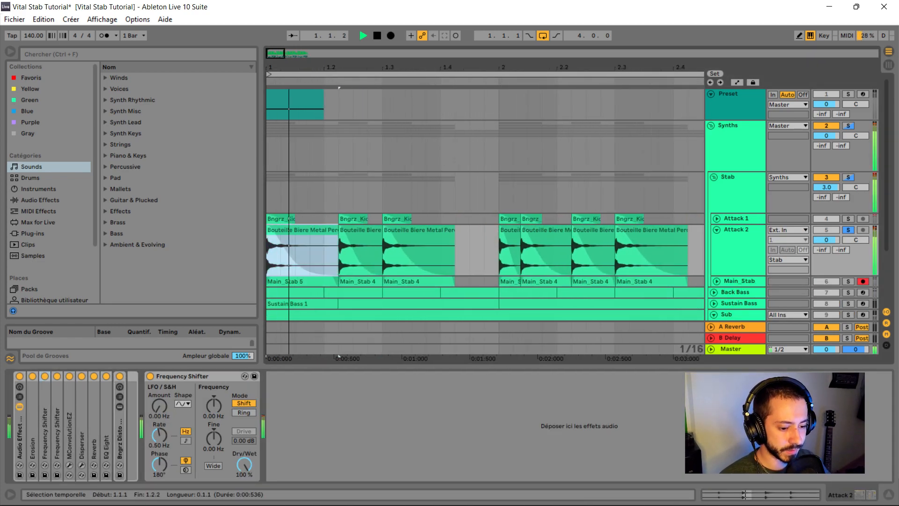
pyautogui.press('space')
pyautogui.scroll(-6, 276, 234)
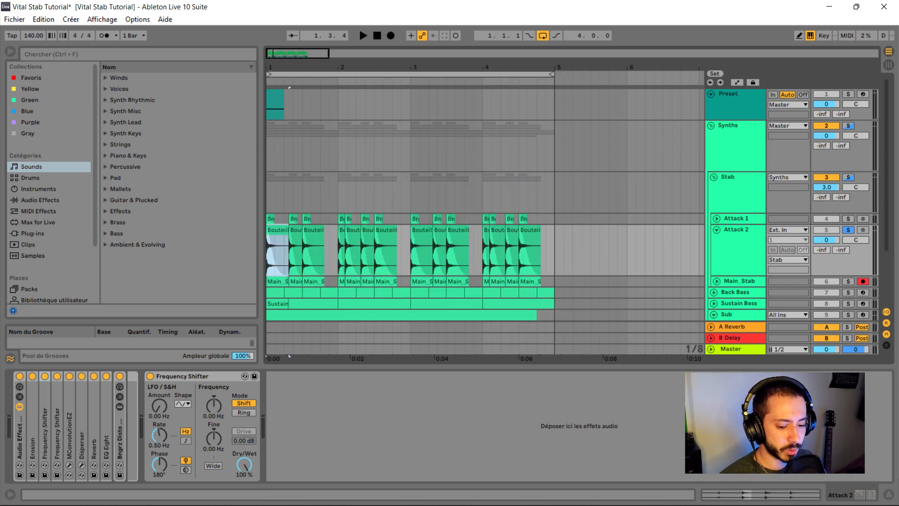
# - Unfold Erosion, the first Frequency Shifter and the Bngrz Disto Chain on Attack 2 to examine their settings, folding each again
pyautogui.doubleClick(33, 426)
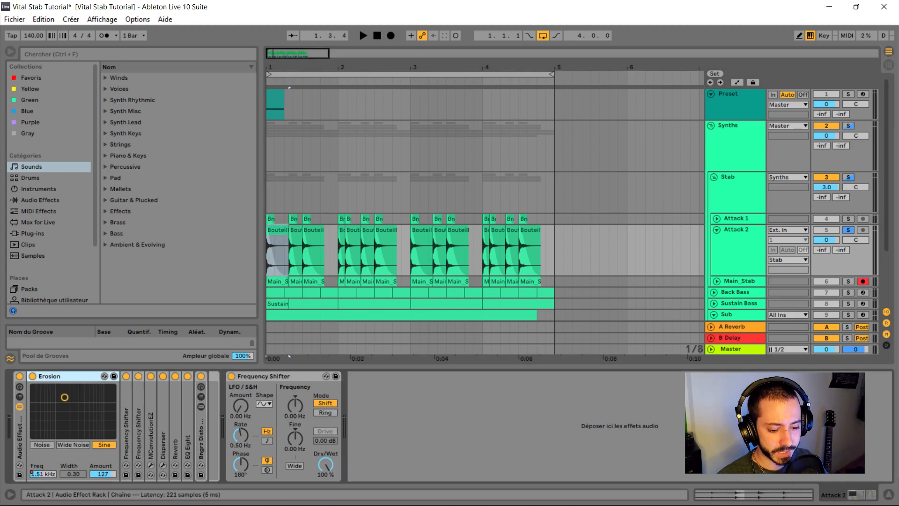
pyautogui.doubleClick(126, 426)
pyautogui.doubleClick(71, 375)
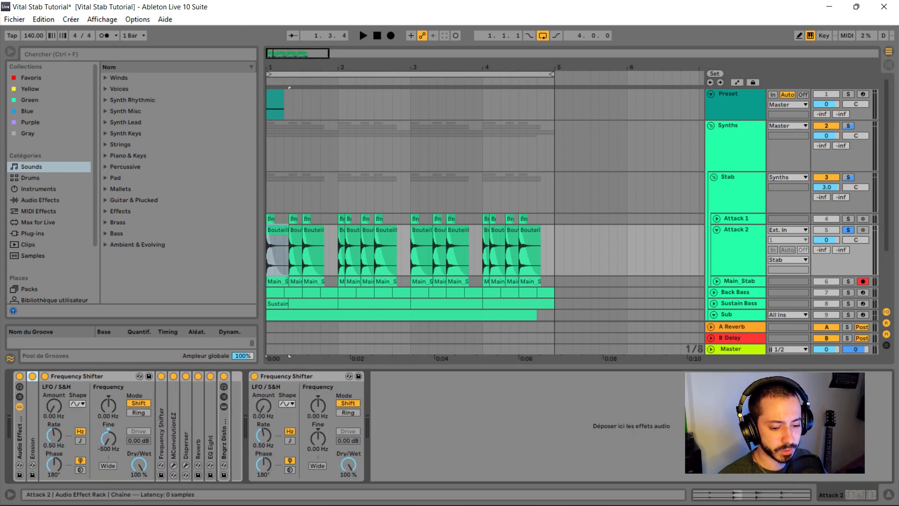
pyautogui.doubleClick(75, 376)
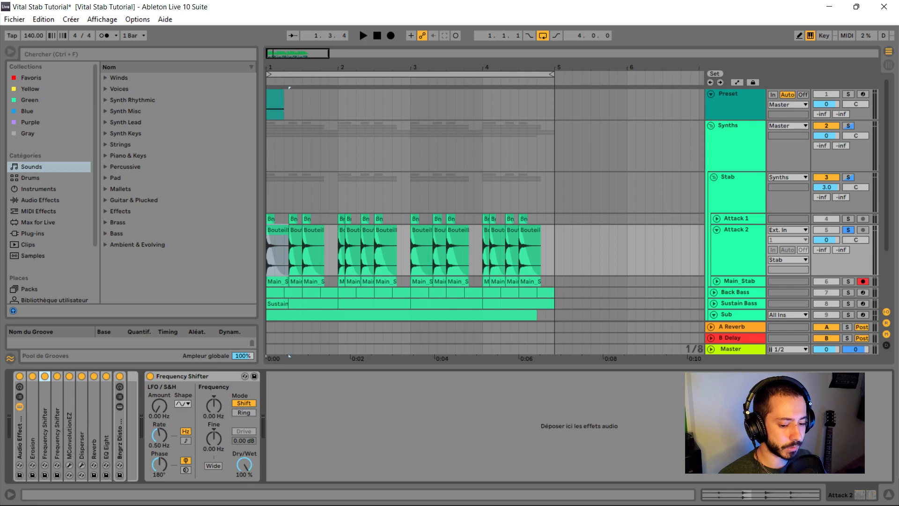
pyautogui.doubleClick(120, 431)
pyautogui.doubleClick(419, 376)
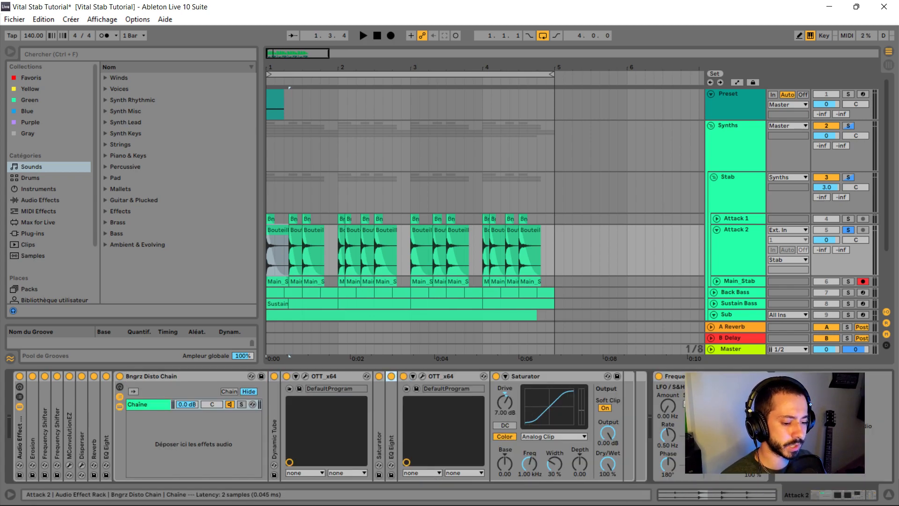
pyautogui.doubleClick(440, 376)
pyautogui.doubleClick(440, 376)
pyautogui.doubleClick(156, 376)
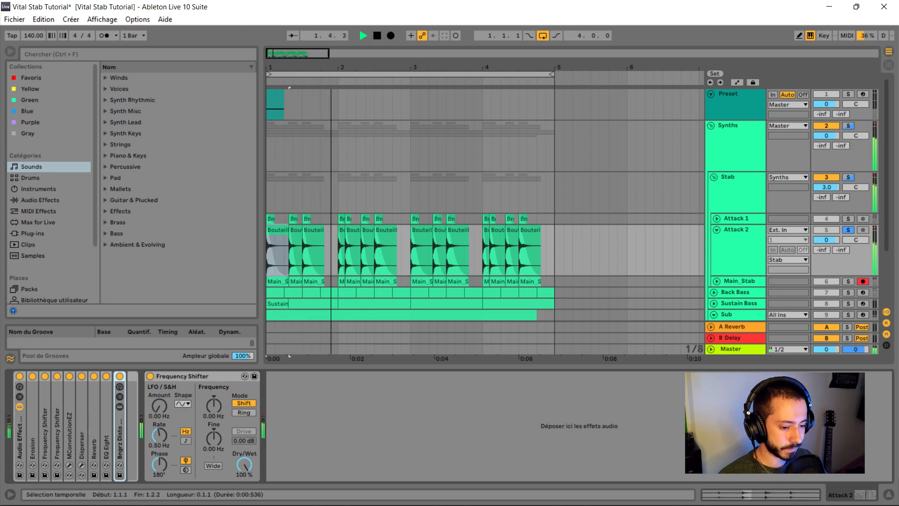
# - Solo the Sub track and select its MIDI clip to show the track's device chain
pyautogui.scroll(-3, 577, 205)
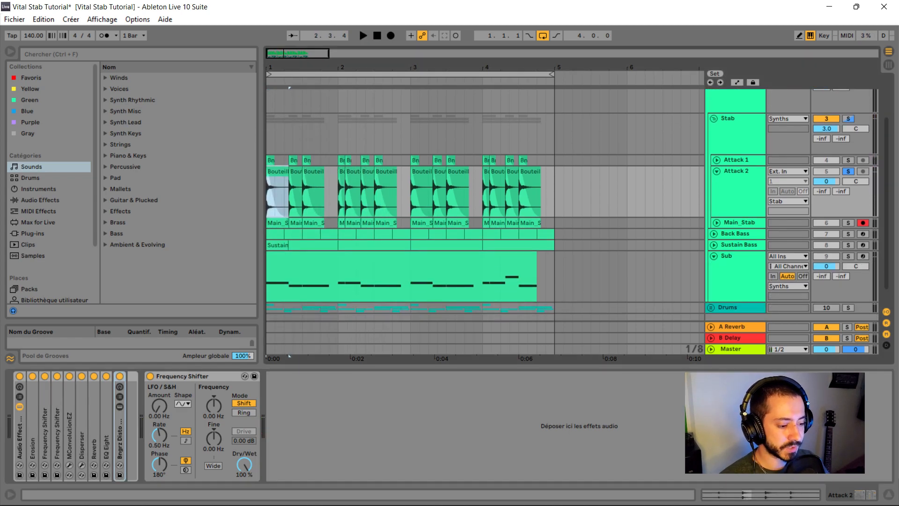
pyautogui.click(848, 257)
pyautogui.click(504, 256)
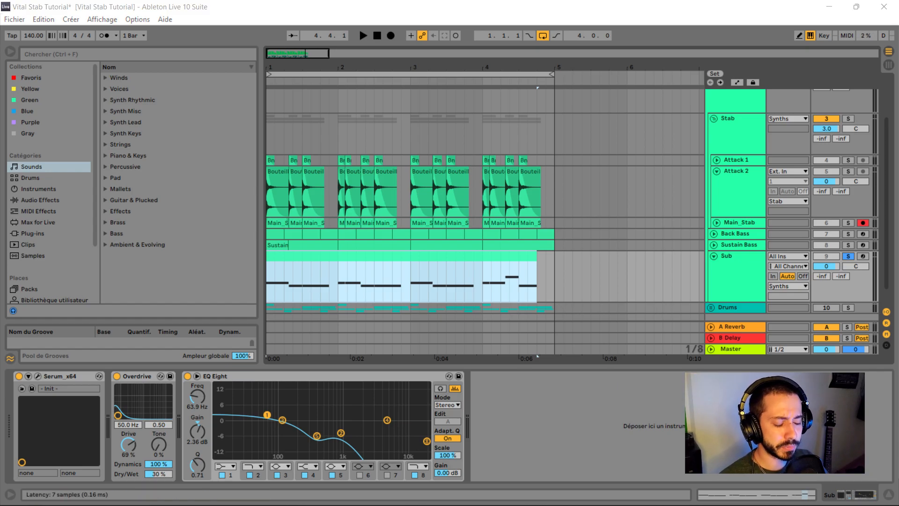
# - Open Serum on the Sub track, examine oscillator A's wavetable and the distortion effect's settings, and hide the plugin window
pyautogui.click(38, 376)
pyautogui.moveTo(529, 70); pyautogui.dragTo(370, 30)
pyautogui.click(379, 104)
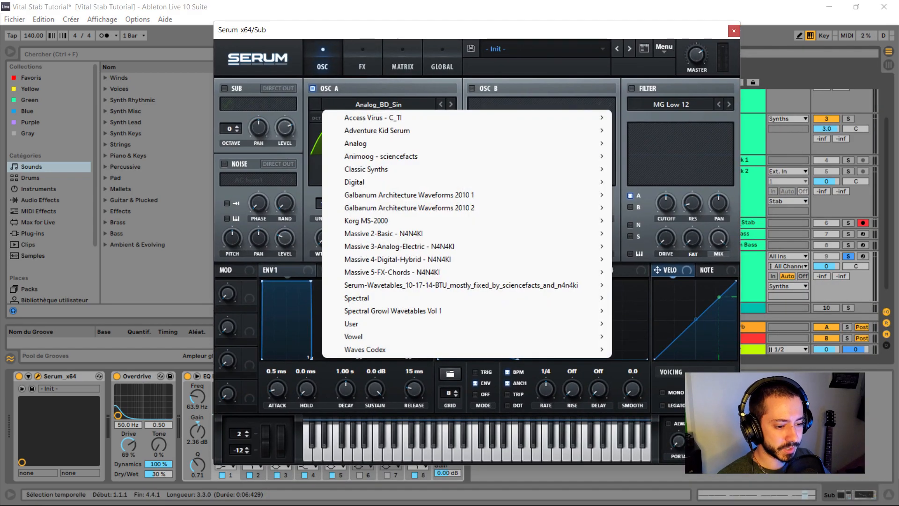
pyautogui.moveTo(379, 144)
pyautogui.click(644, 164)
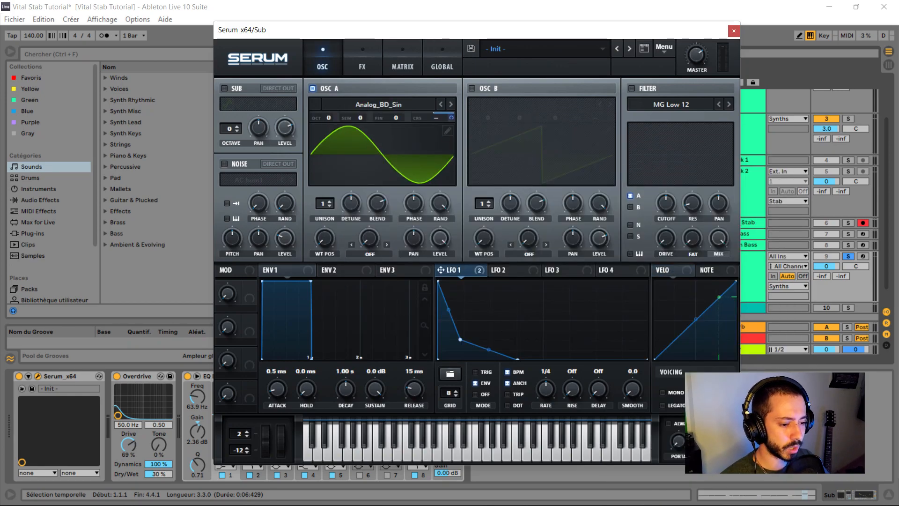
pyautogui.click(451, 118)
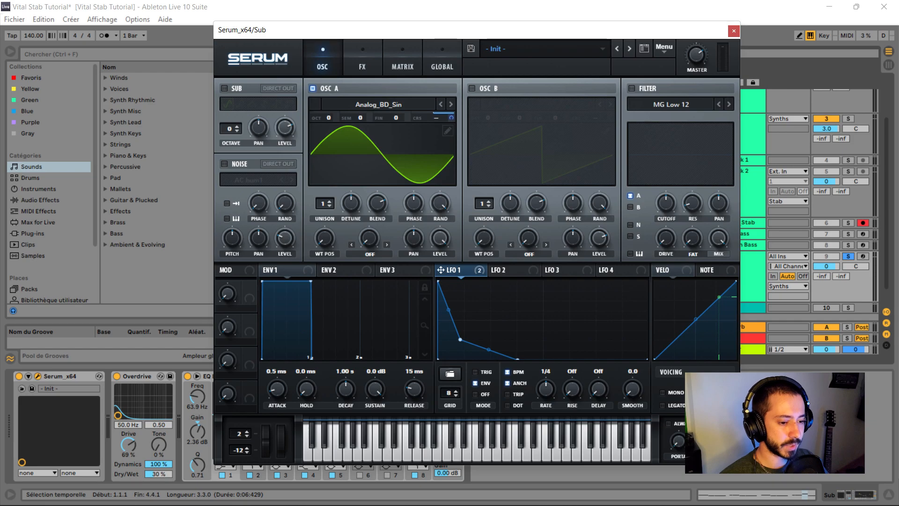
pyautogui.click(362, 66)
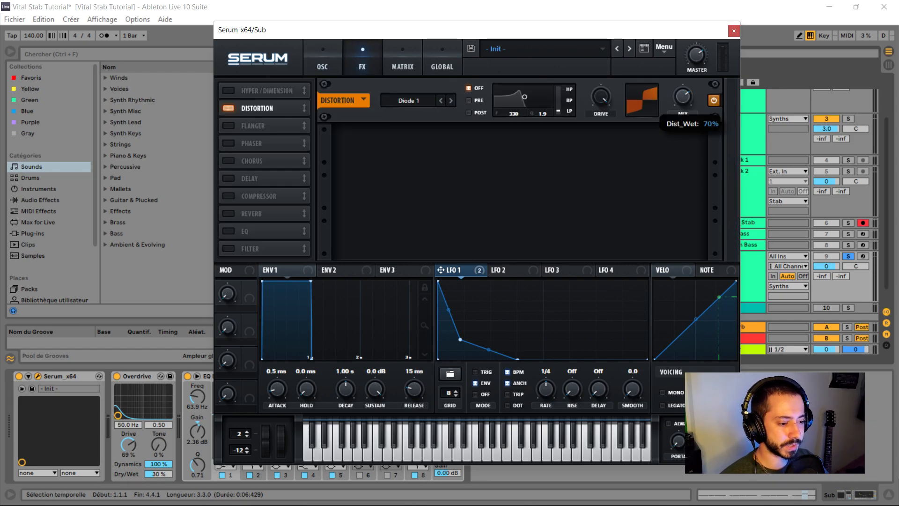
pyautogui.hotkey('ctrl', 'alt', 'p')
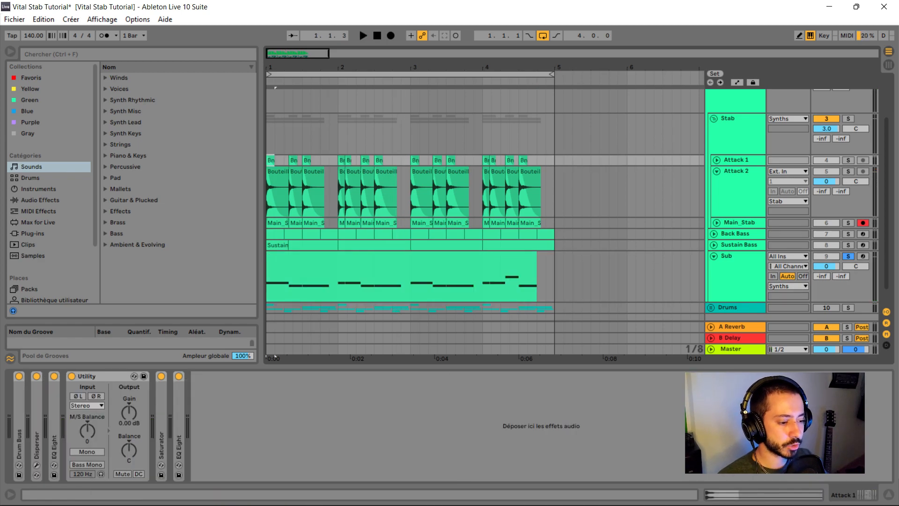
# - Unfold and solo the Attack 1 track and play its first clip to hear that layer alone
pyautogui.click(716, 160)
pyautogui.click(848, 160)
pyautogui.press('+')
pyautogui.press('+')
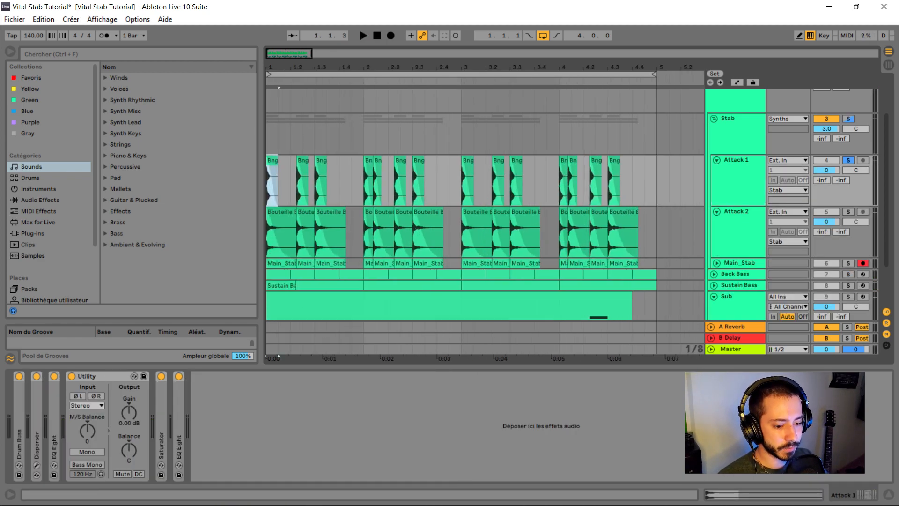
pyautogui.press('space')
pyautogui.press('space')
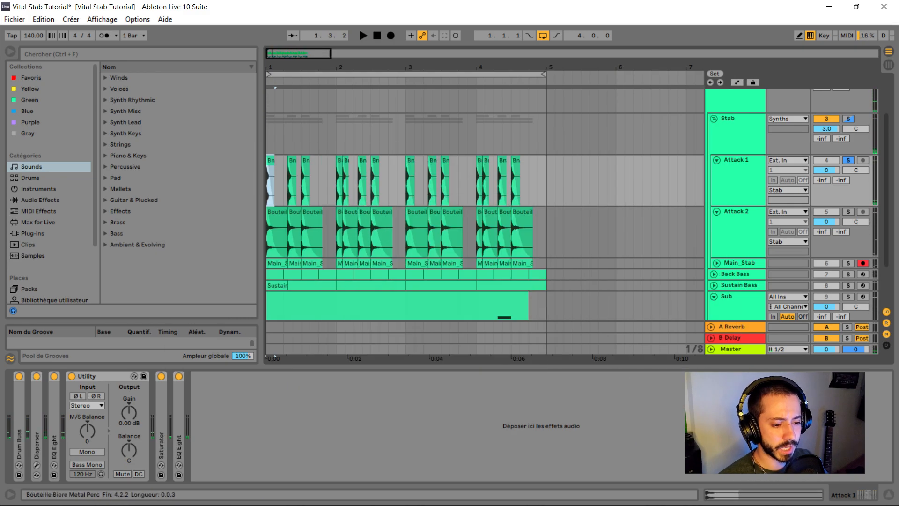
# - Unfold and solo the Back Bass track and play the loop to hear the bass layers
pyautogui.scroll(-3, 485, 205)
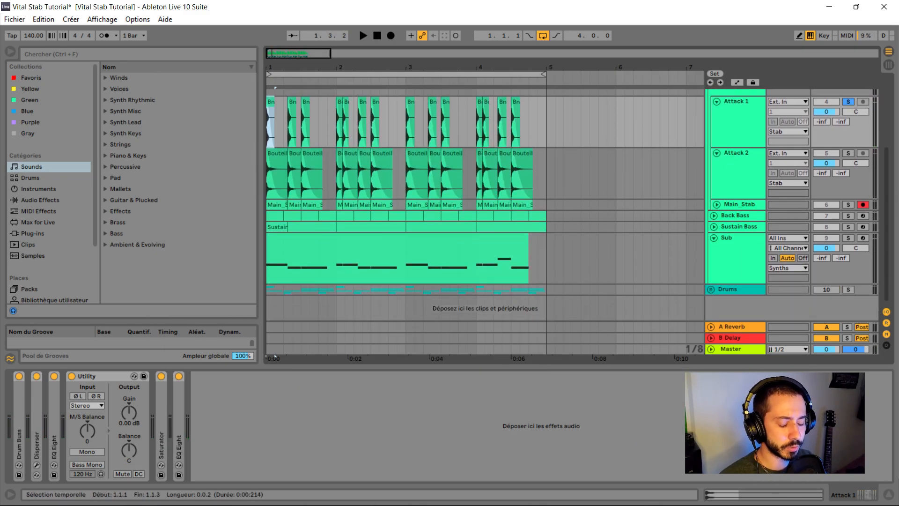
pyautogui.scroll(2, 578, 204)
pyautogui.click(739, 251)
pyautogui.click(713, 262)
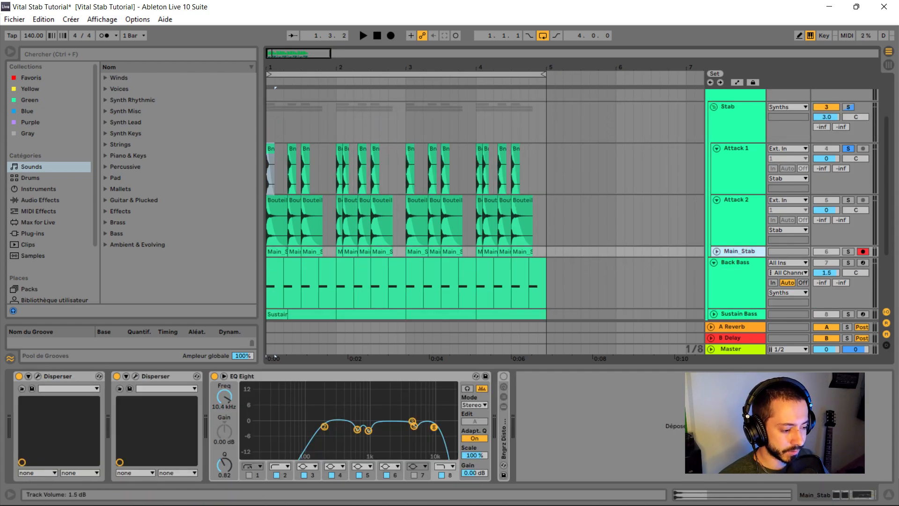
pyautogui.click(848, 263)
pyautogui.press('space')
pyautogui.scroll(-3, 848, 263)
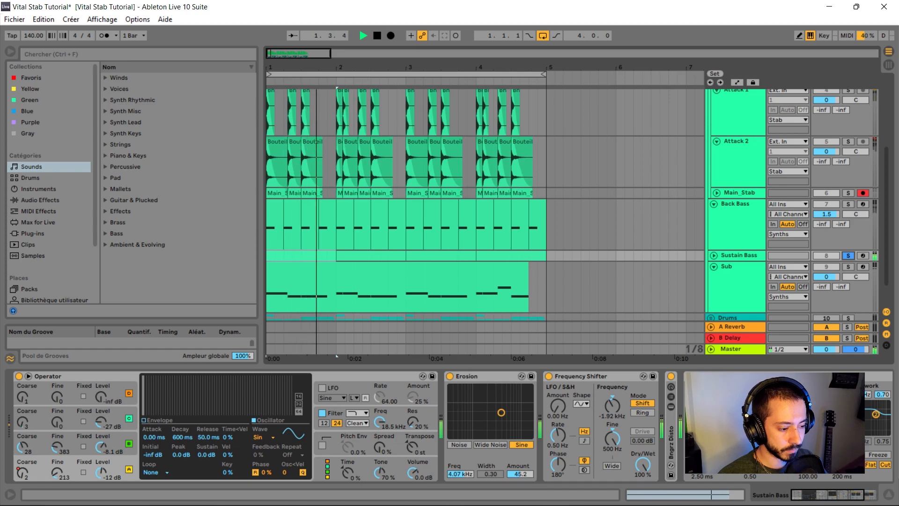
# - Examine the OTT compressor on the Synths group, close its window, fold the group and play the full loop
pyautogui.press('space')
pyautogui.scroll(1, 572, 205)
pyautogui.click(38, 376)
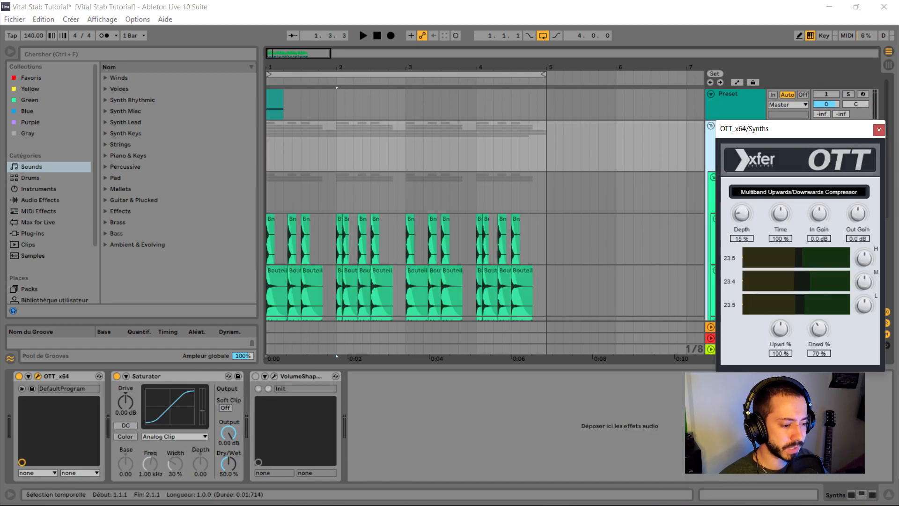
pyautogui.moveTo(789, 131); pyautogui.dragTo(552, 84)
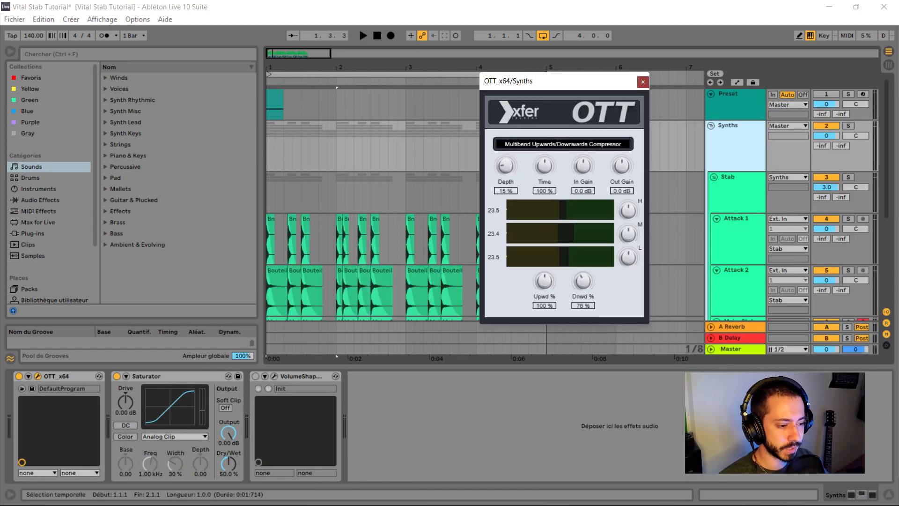
pyautogui.click(642, 82)
pyautogui.click(711, 126)
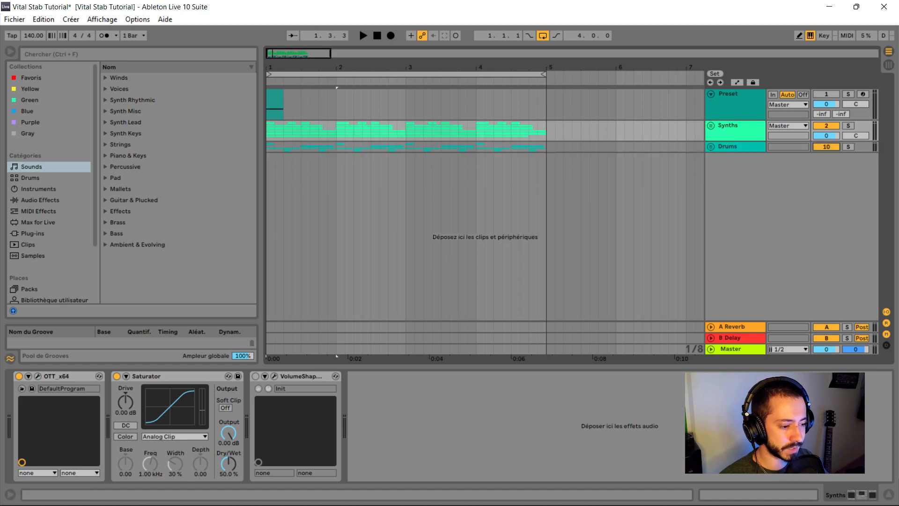
pyautogui.press('space')
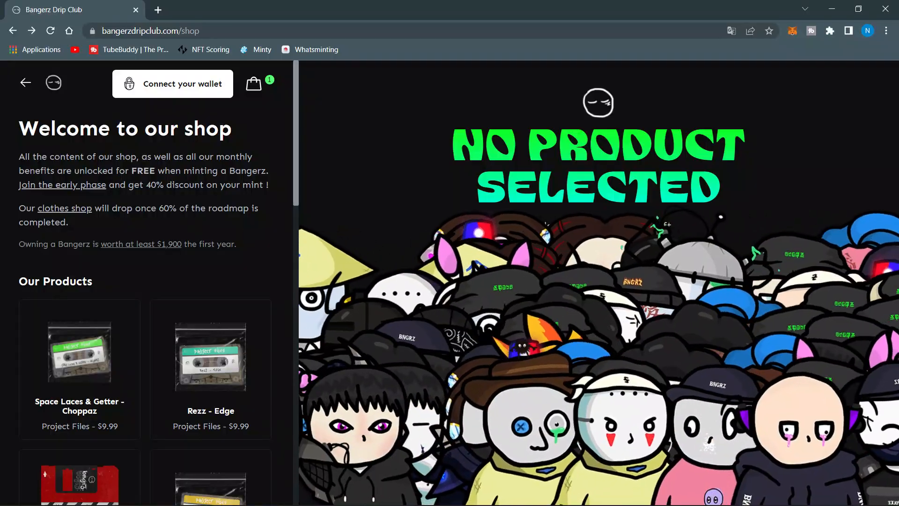
# - Switch to the browser and look through the Bangerz Drip Club shop and the website's roadmap
pyautogui.scroll(-5, 145, 281)
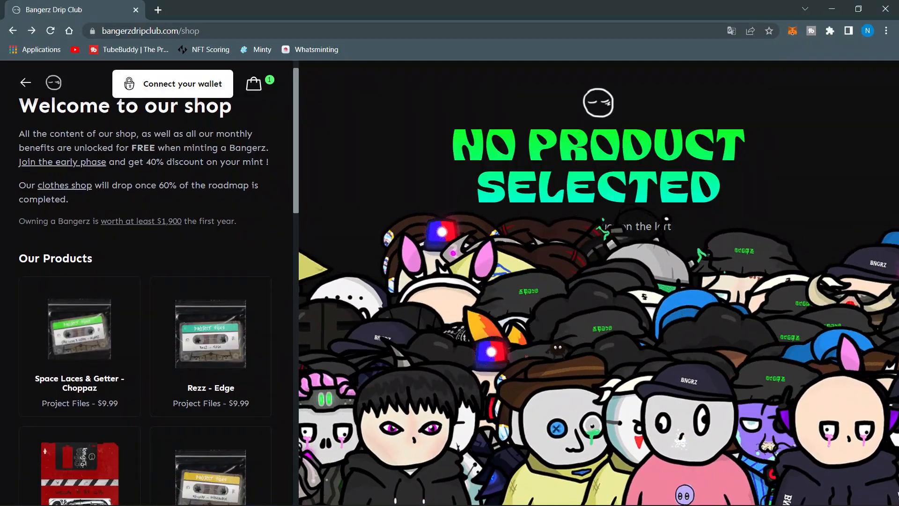
pyautogui.scroll(-5, 145, 281)
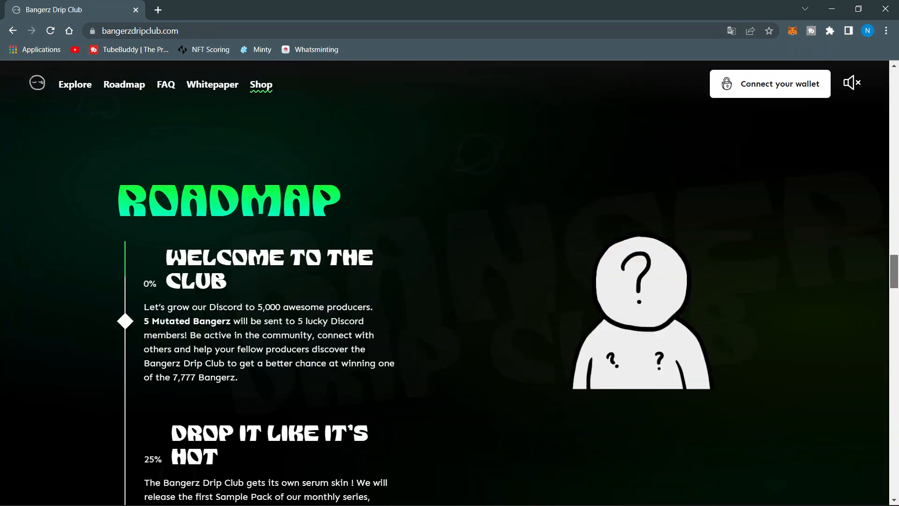
pyautogui.scroll(-3, 449, 281)
pyautogui.scroll(-2, 267, 281)
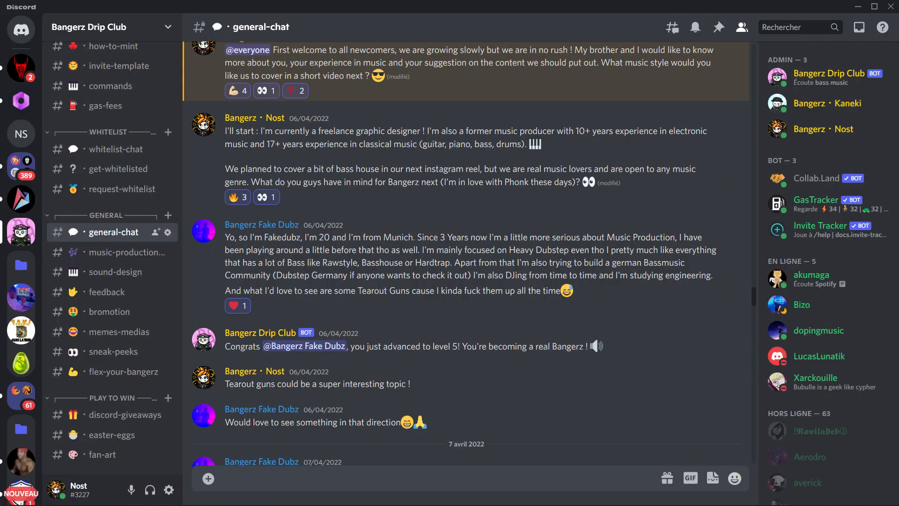
# - Read through the message history of the general-chat channel on the Bangerz Drip Club Discord server
pyautogui.scroll(-6, 468, 253)
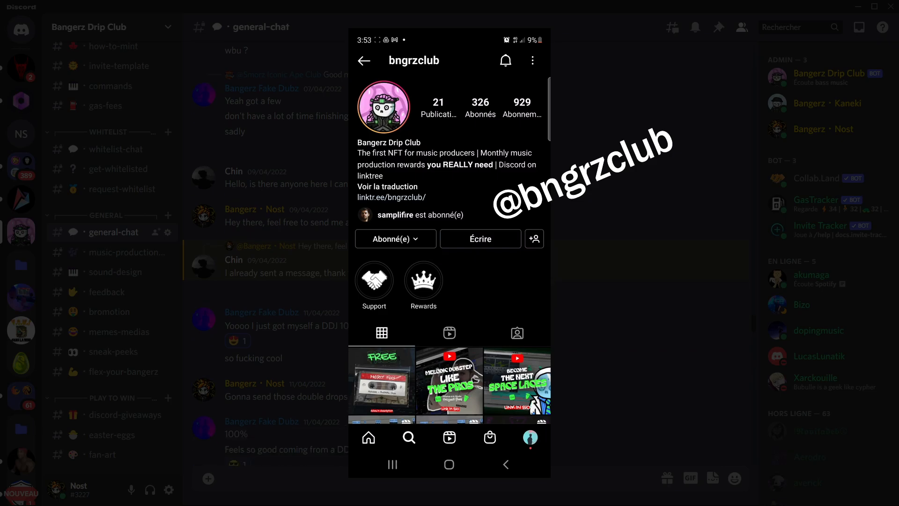
pyautogui.scroll(-2, 468, 253)
pyautogui.scroll(-11, 468, 252)
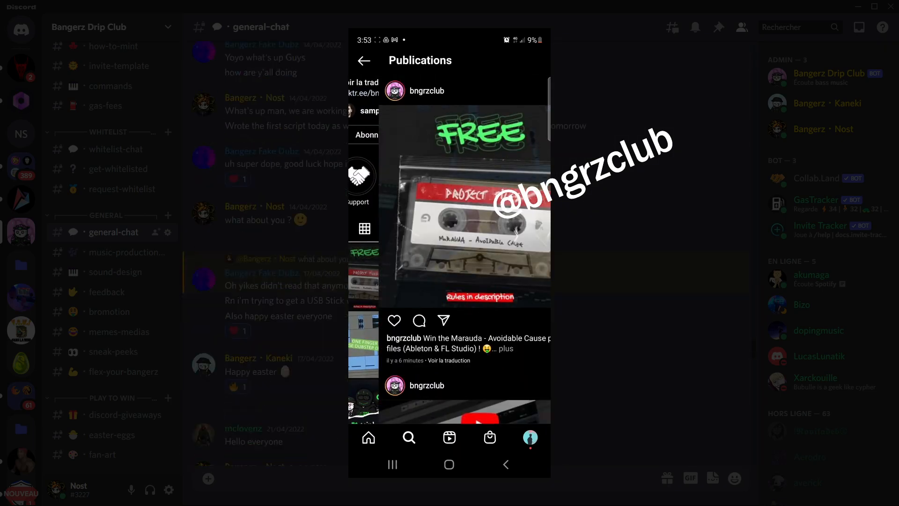
pyautogui.scroll(-10, 468, 253)
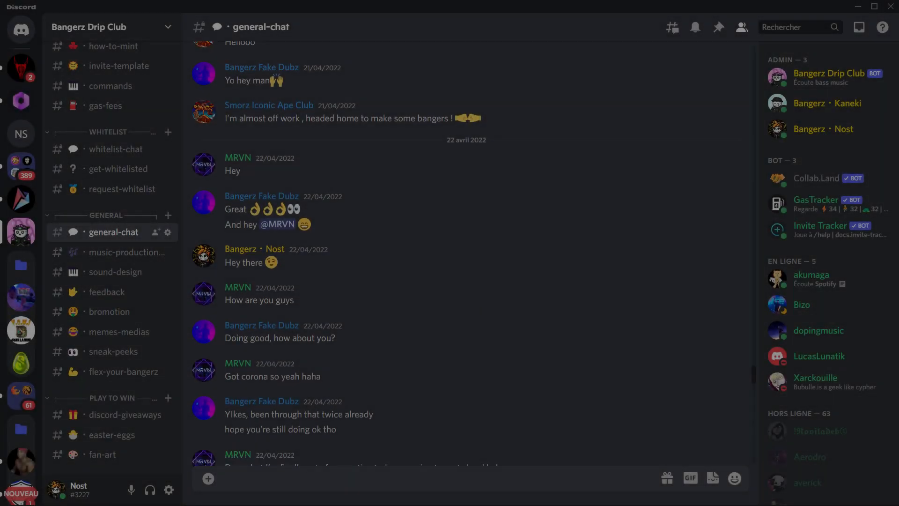
pyautogui.scroll(-3, 468, 252)
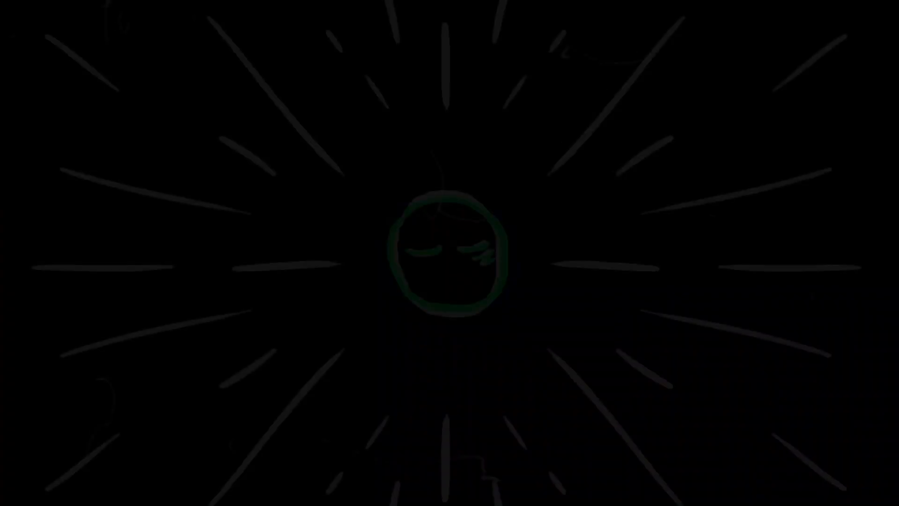